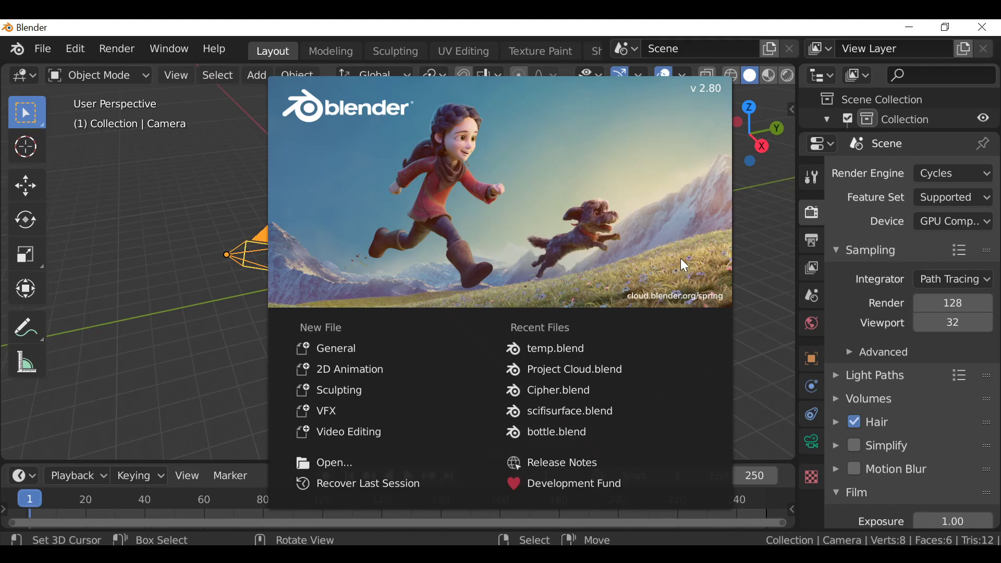
# Show the Shader Library add-on in the viewport sidebar and expand its Stylized, Metallics and Materials categories
pyautogui.click(177, 257)
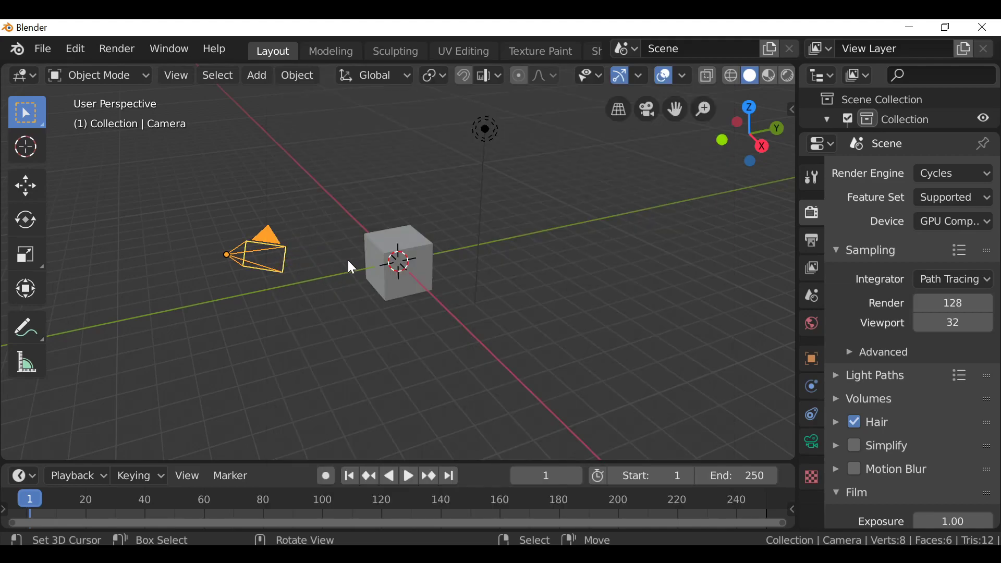
pyautogui.press('n')
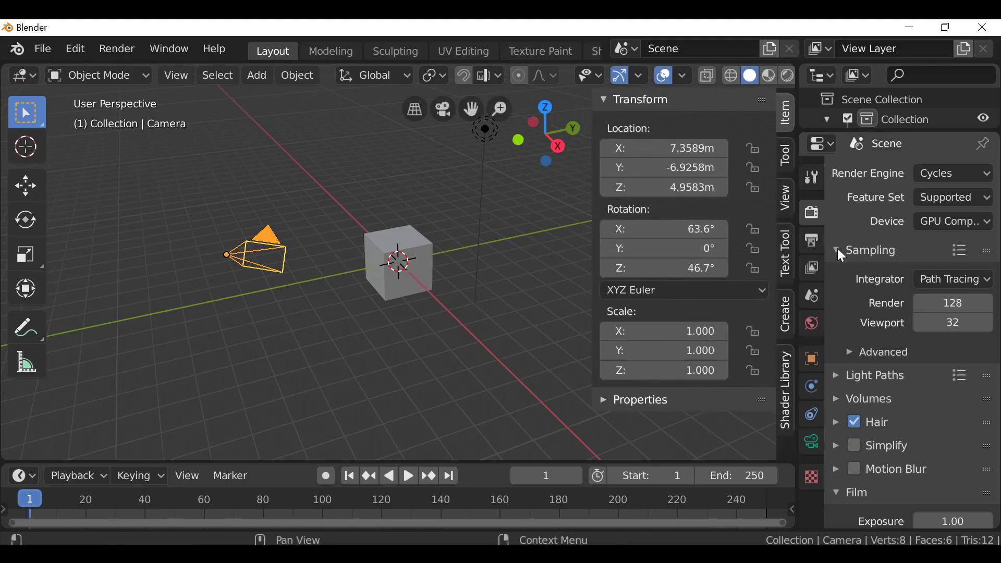
pyautogui.click(785, 375)
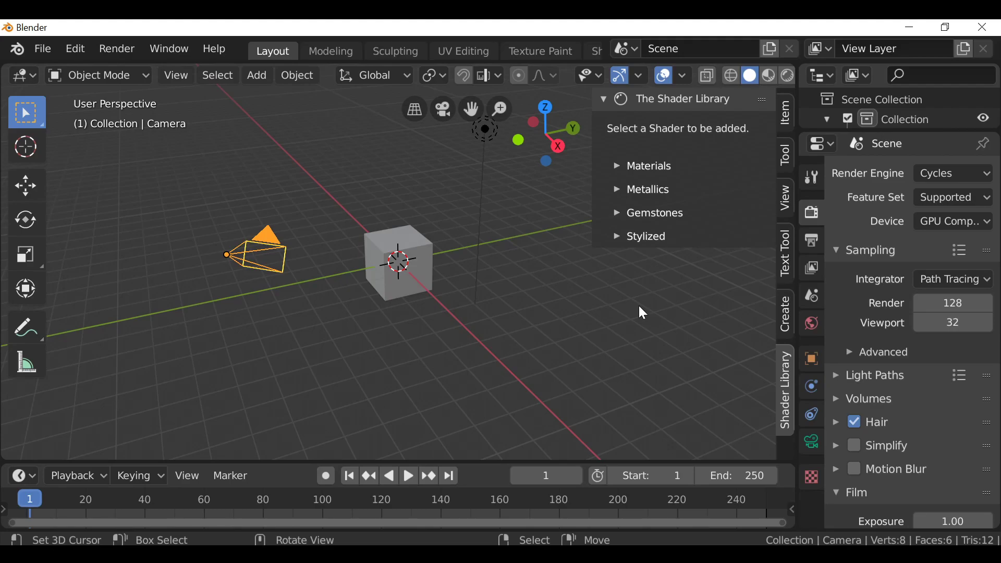
pyautogui.click(638, 236)
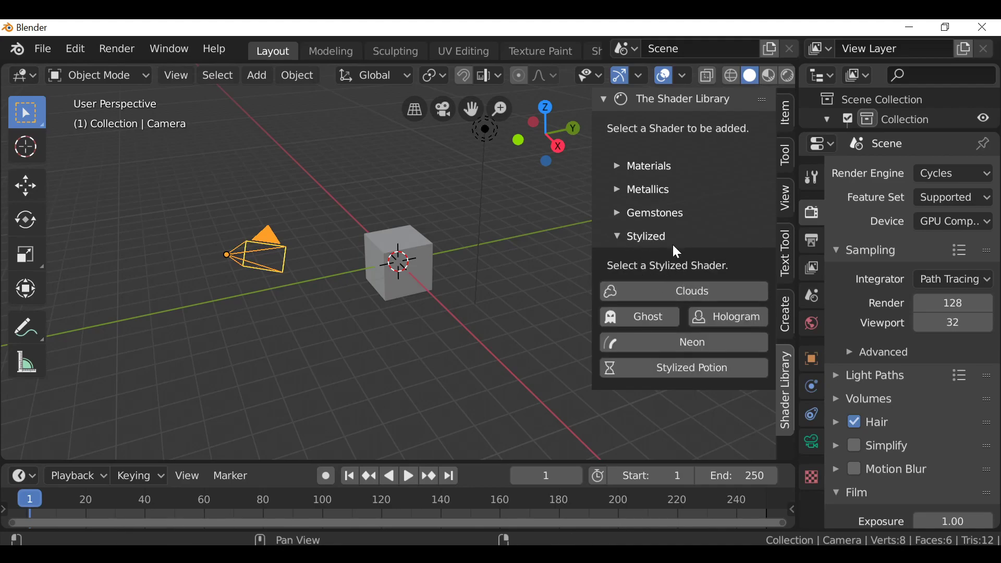
pyautogui.click(649, 189)
pyautogui.click(649, 162)
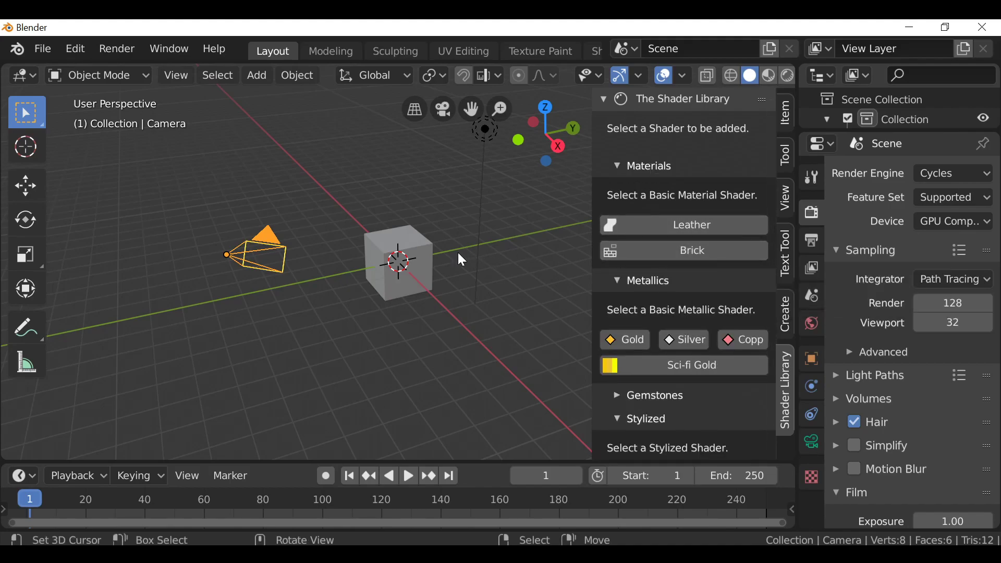
# Apply the library's Brick shader to the cube and display it in rendered viewport shading with the Eevee render engine
pyautogui.click(401, 242)
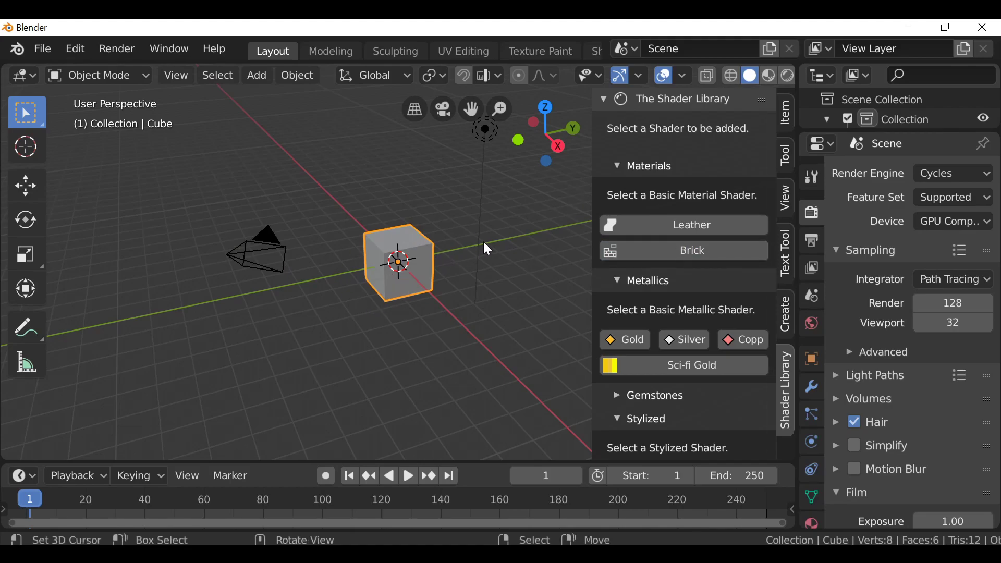
pyautogui.click(788, 76)
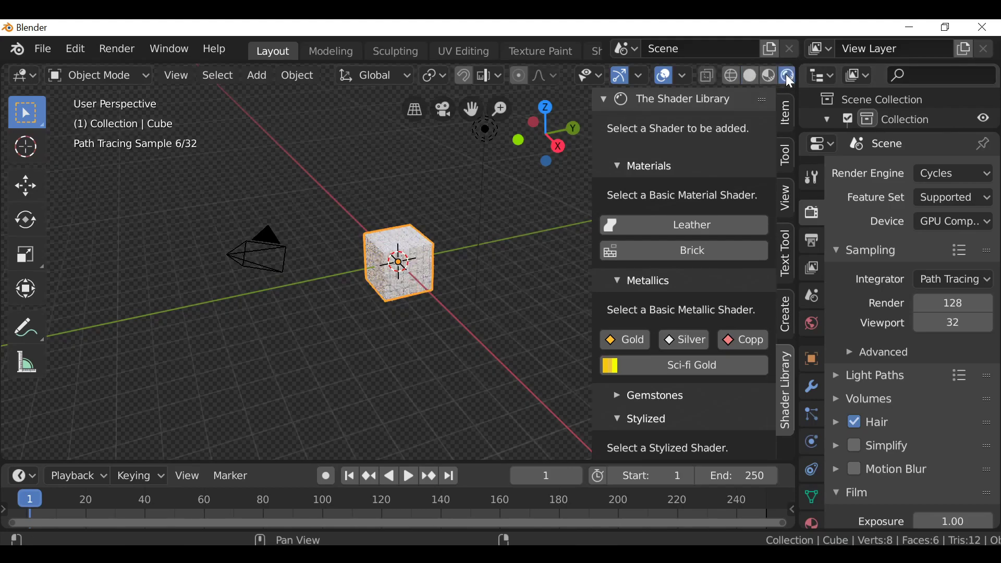
pyautogui.click(974, 174)
pyautogui.click(956, 195)
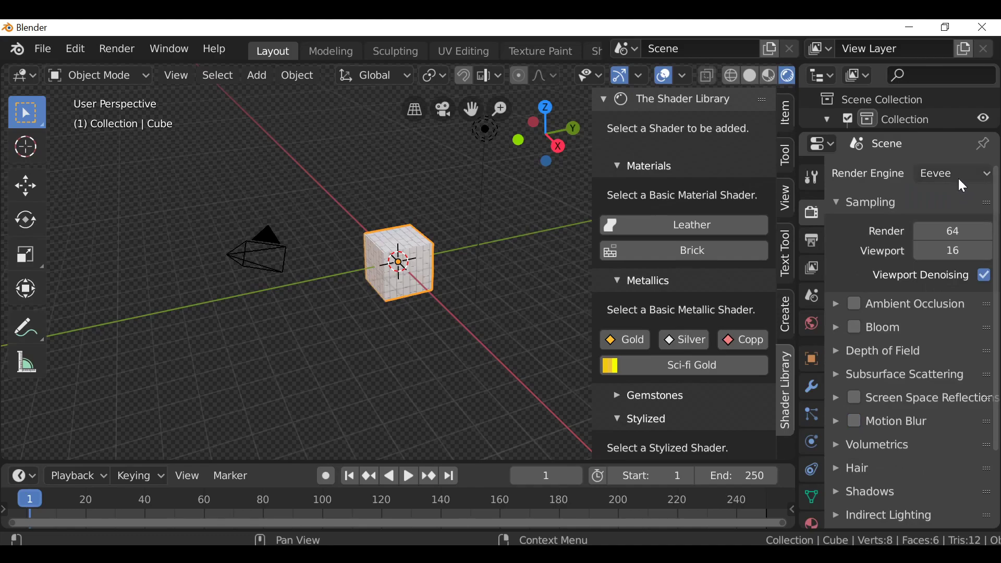
# Remap the UVs of all the cube's faces with Cube Projection and return to Object Mode
pyautogui.scroll(5, 446, 242)
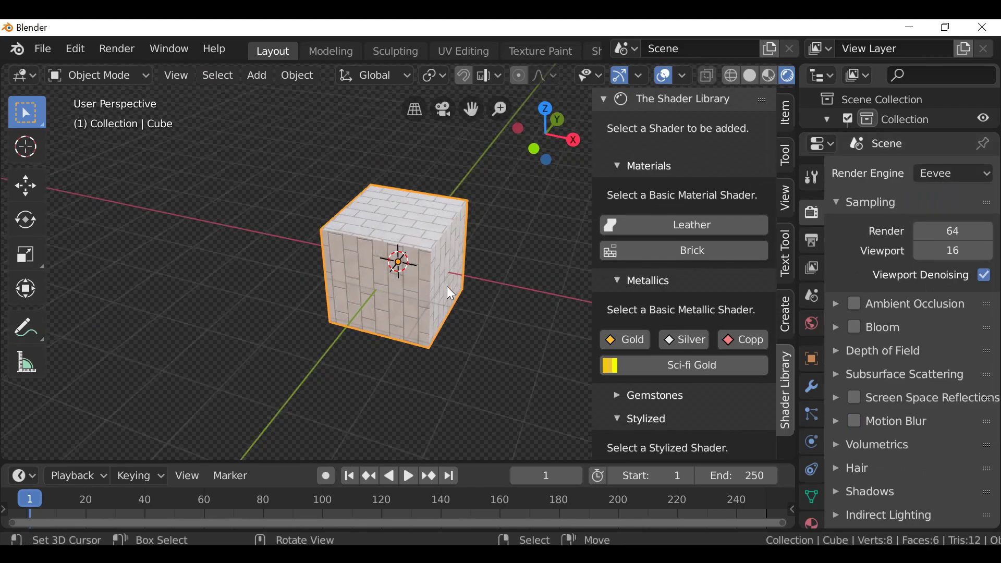
pyautogui.press('Tab')
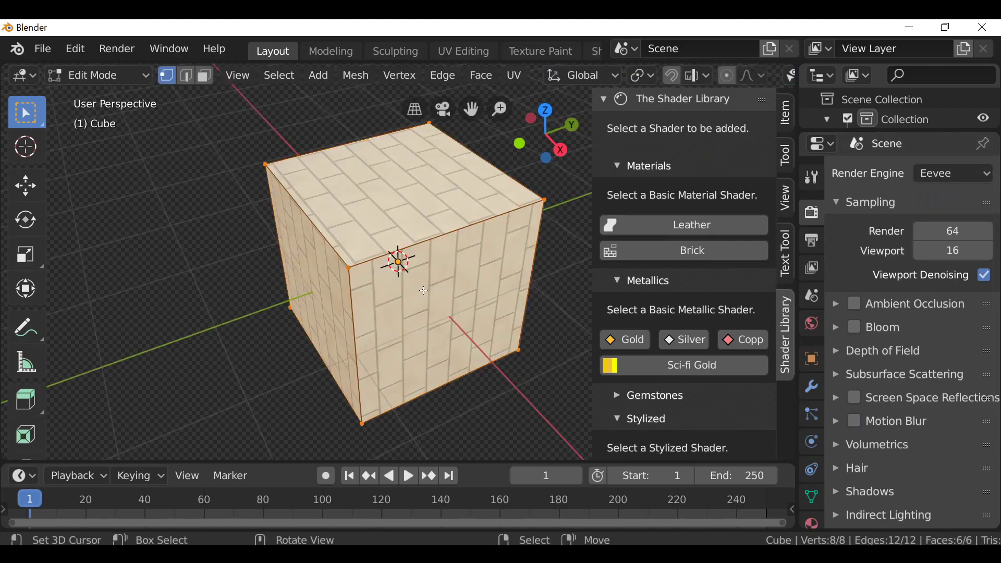
pyautogui.press('u')
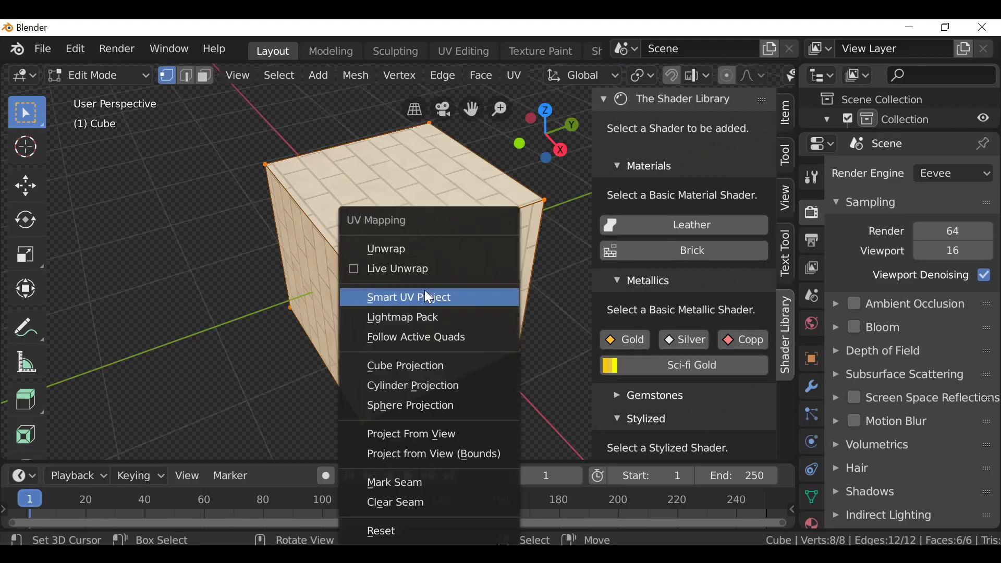
pyautogui.click(449, 369)
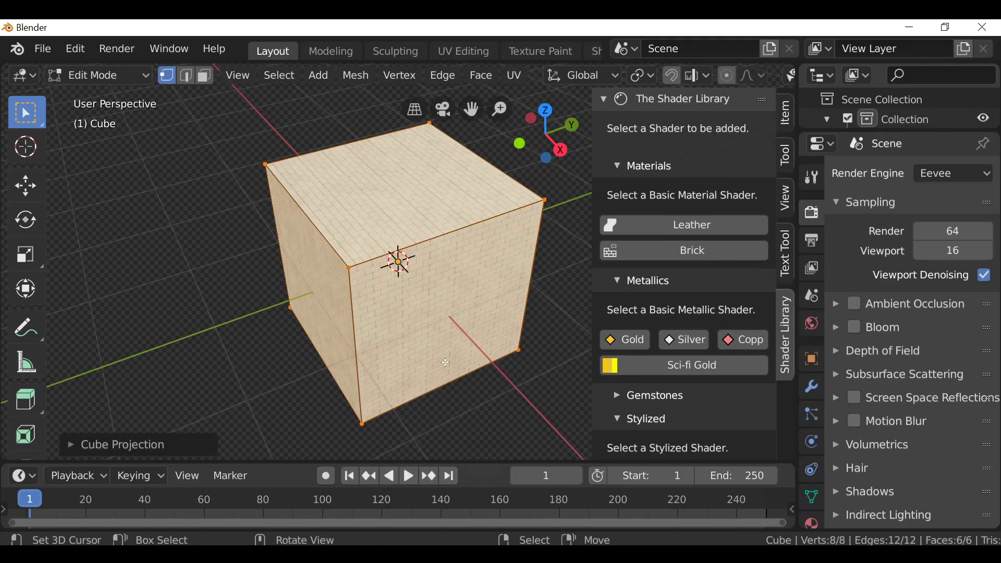
pyautogui.press('Tab')
pyautogui.scroll(8, 427, 281)
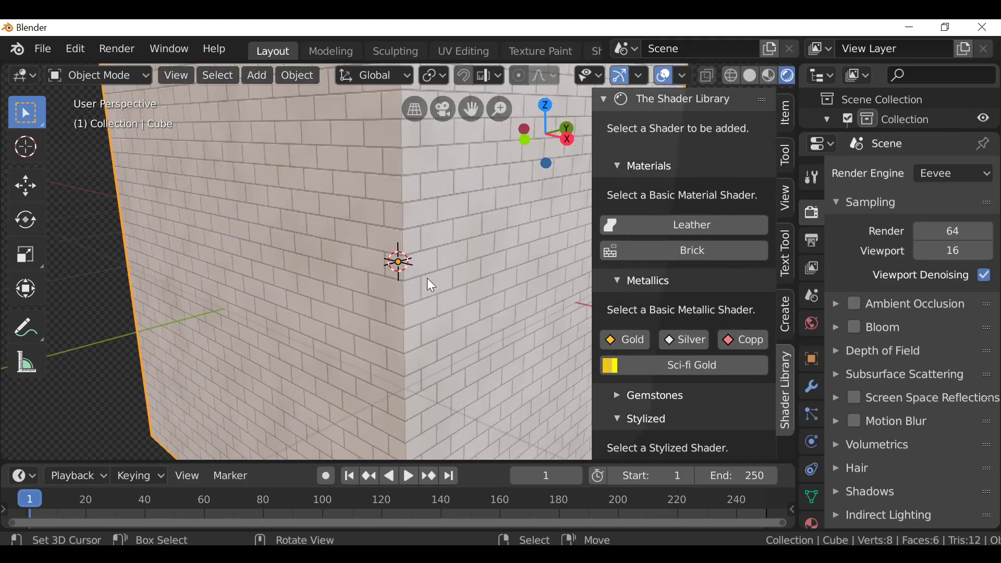
pyautogui.scroll(-6, 270, 292)
pyautogui.moveTo(270, 292); pyautogui.dragTo(444, 287, button='middle')
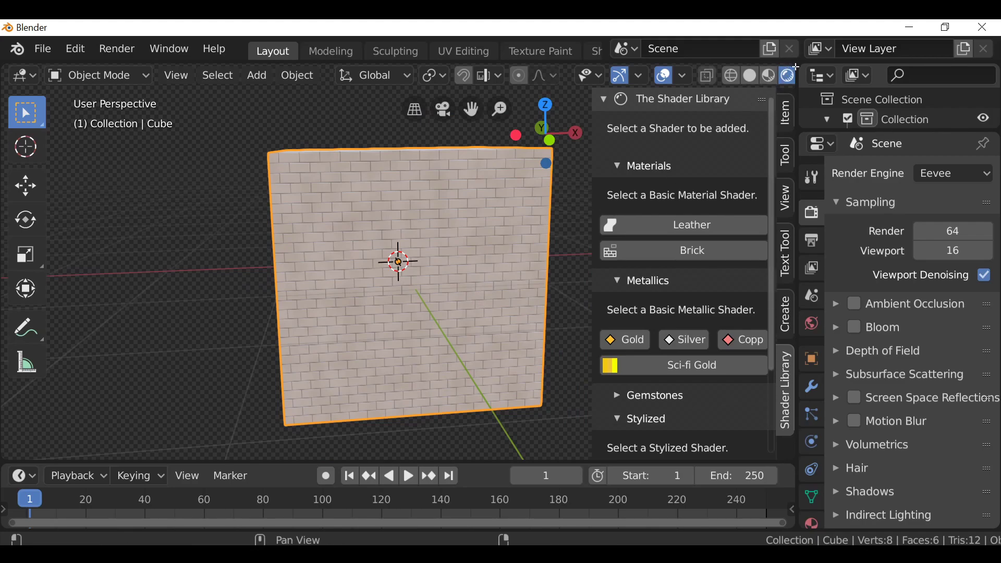
# Split the 3D viewport and make the new area a Shader Editor with its sidebar hidden
pyautogui.moveTo(796, 67); pyautogui.dragTo(553, 79)
pyautogui.click(571, 76)
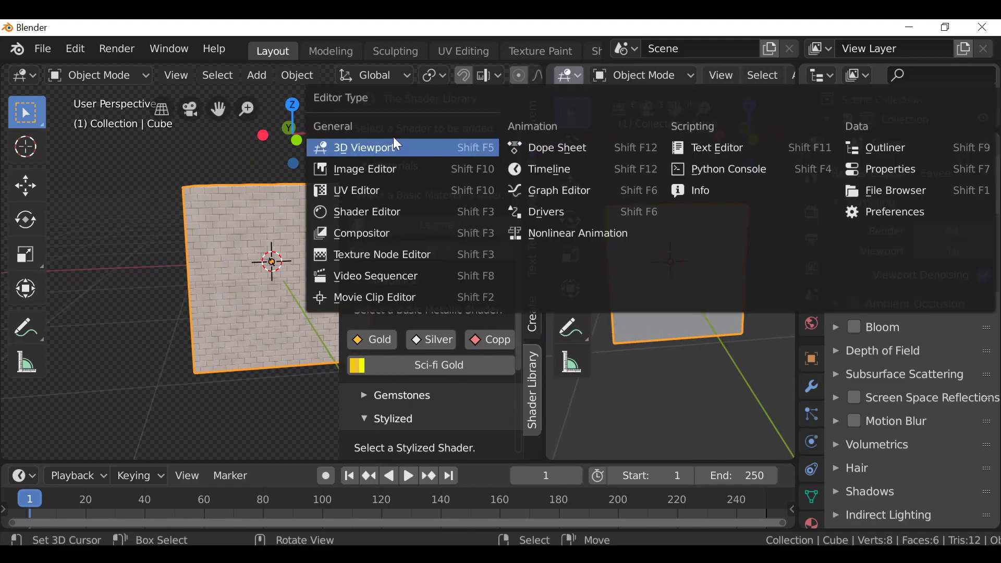
pyautogui.click(397, 214)
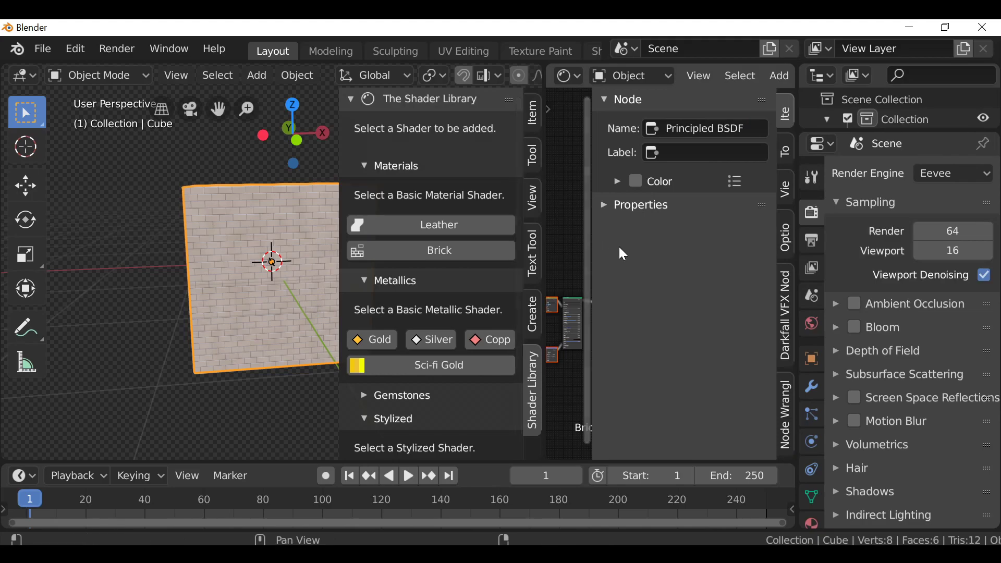
pyautogui.press('n')
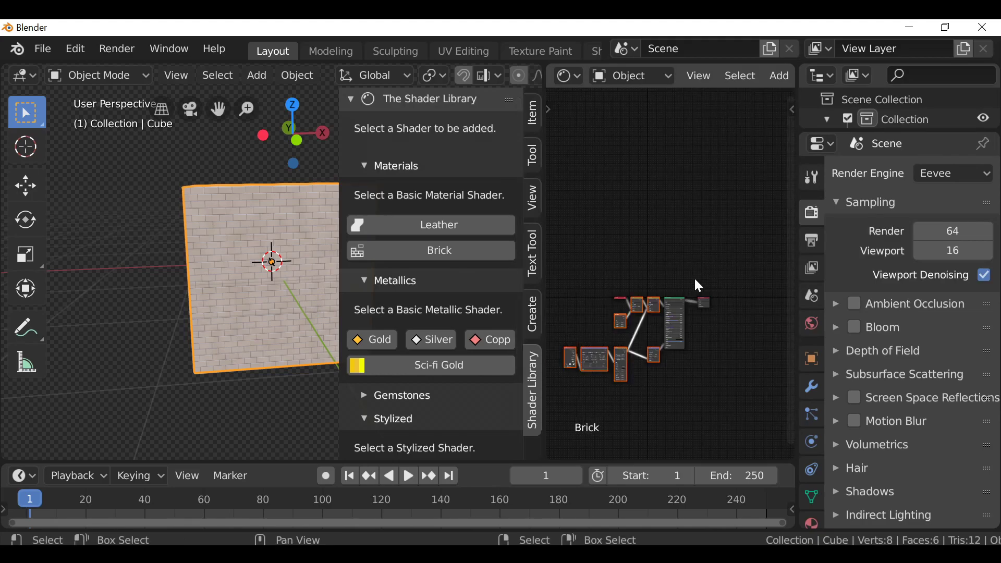
pyautogui.press('Home')
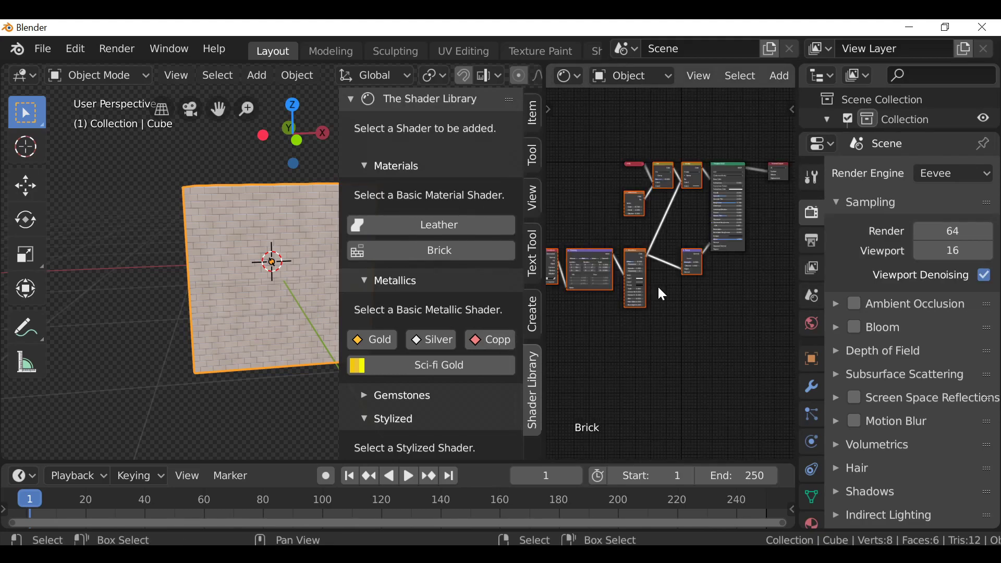
# Open the cube's material properties and expand the preview of the Brick material
pyautogui.scroll(-2, 810, 482)
pyautogui.click(811, 477)
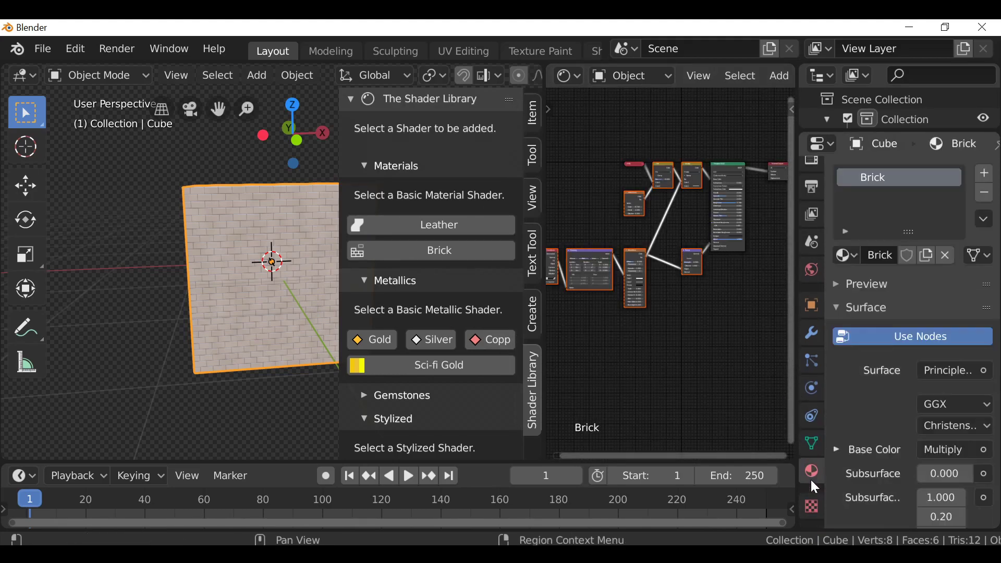
pyautogui.click(851, 285)
# Set the Brick Texture node's Scale to 1.700
pyautogui.scroll(5, 718, 340)
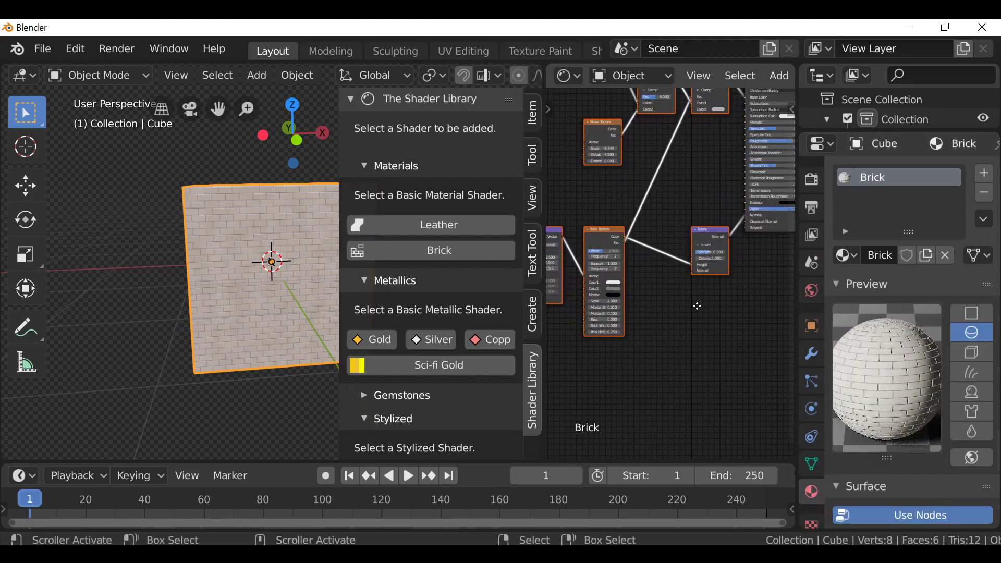
pyautogui.moveTo(697, 306); pyautogui.dragTo(642, 329, button='middle')
pyautogui.scroll(4, 644, 326)
pyautogui.moveTo(617, 252); pyautogui.dragTo(712, 238, button='middle')
pyautogui.scroll(4, 678, 248)
pyautogui.moveTo(644, 238); pyautogui.dragTo(711, 234, button='middle')
pyautogui.scroll(3, 710, 232)
pyautogui.click(639, 202)
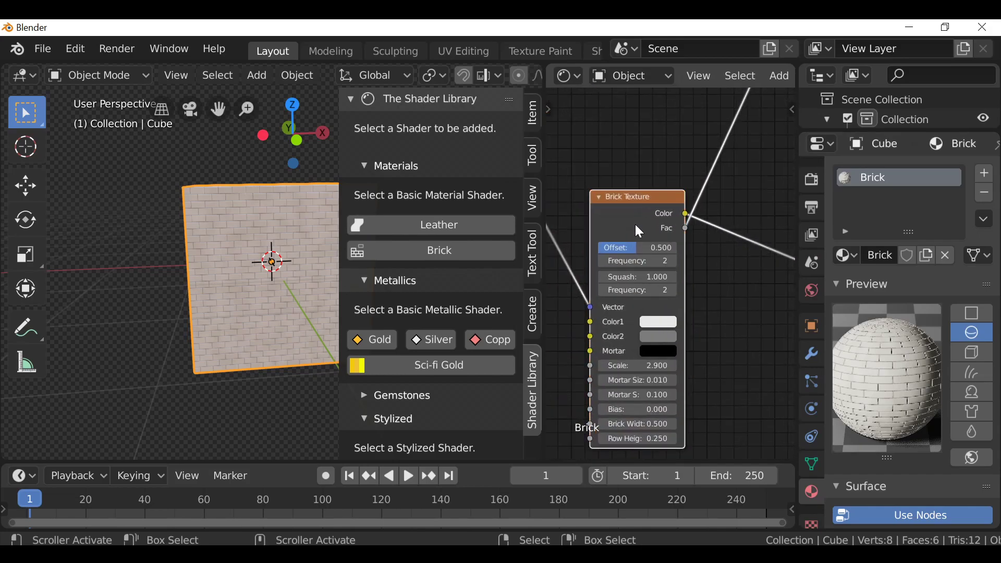
pyautogui.scroll(3, 635, 224)
pyautogui.moveTo(641, 251); pyautogui.dragTo(673, 212, button='middle')
pyautogui.moveTo(661, 353); pyautogui.dragTo(655, 353)
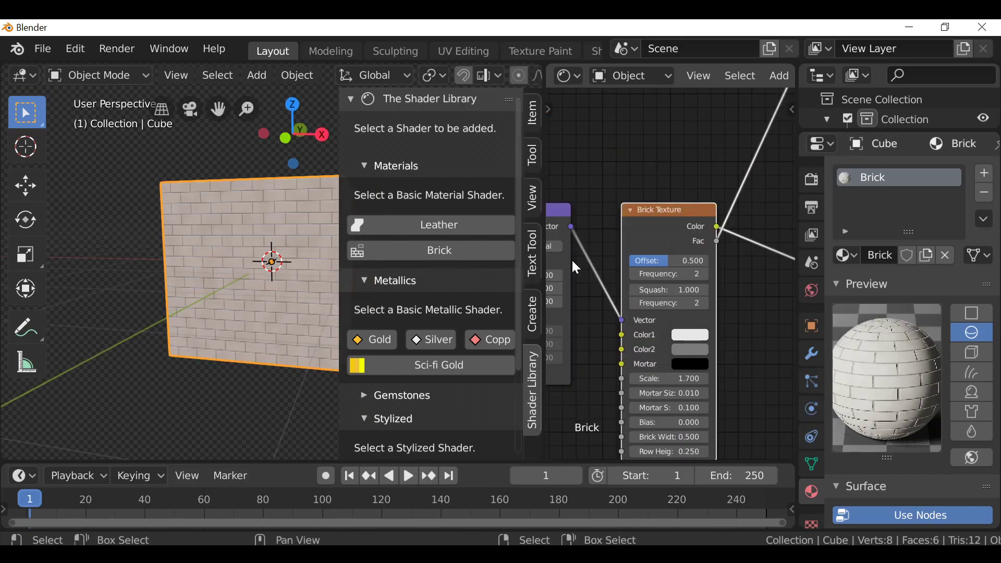
pyautogui.scroll(-3, 691, 268)
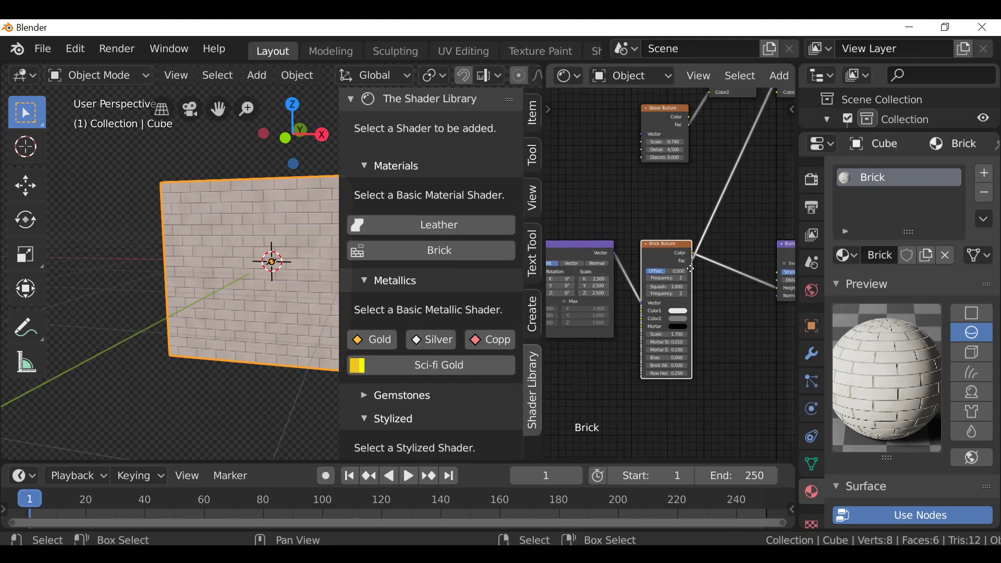
# Expand the collapsed RGB node feeding the Mix node and change its color to a light peach
pyautogui.moveTo(691, 268); pyautogui.dragTo(678, 296, button='middle')
pyautogui.moveTo(688, 234); pyautogui.dragTo(611, 312, button='middle')
pyautogui.scroll(4, 625, 293)
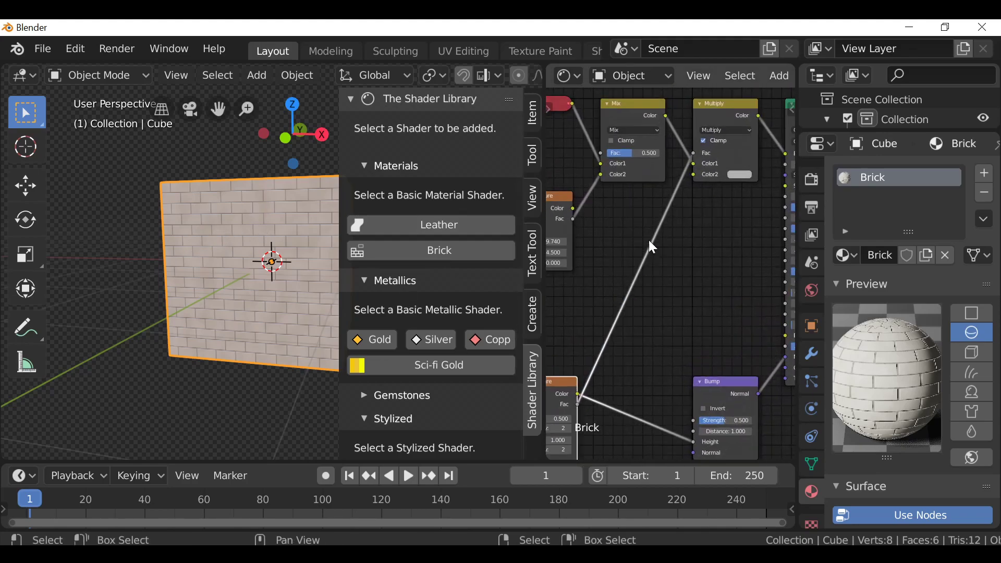
pyautogui.moveTo(650, 250); pyautogui.dragTo(702, 293, button='middle')
pyautogui.click(566, 142)
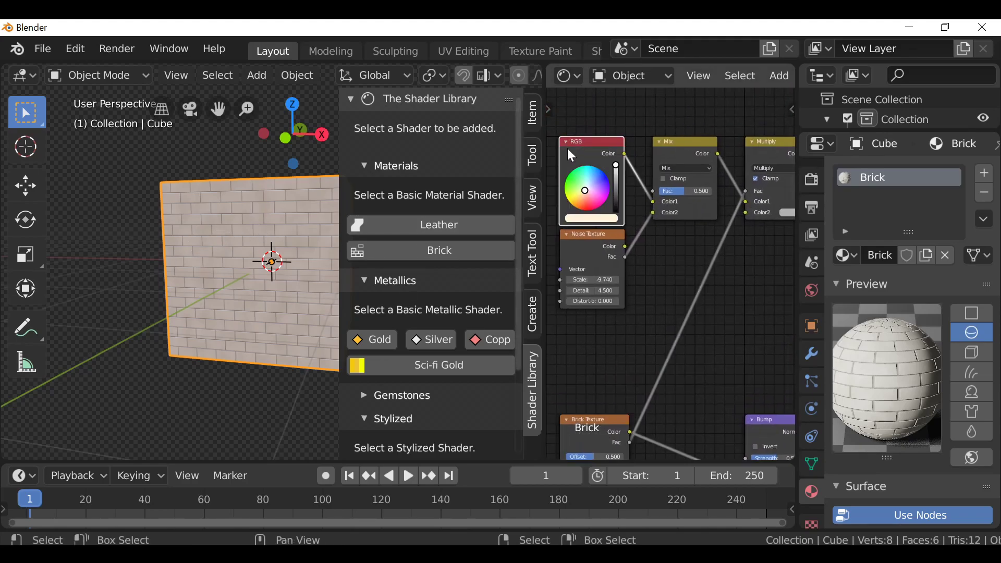
pyautogui.click(590, 217)
pyautogui.moveTo(612, 118)
pyautogui.mouseDown()
pyautogui.moveTo(602, 111)
pyautogui.moveTo(600, 121)
pyautogui.mouseUp()
pyautogui.moveTo(595, 209); pyautogui.dragTo(582, 197, button='middle')
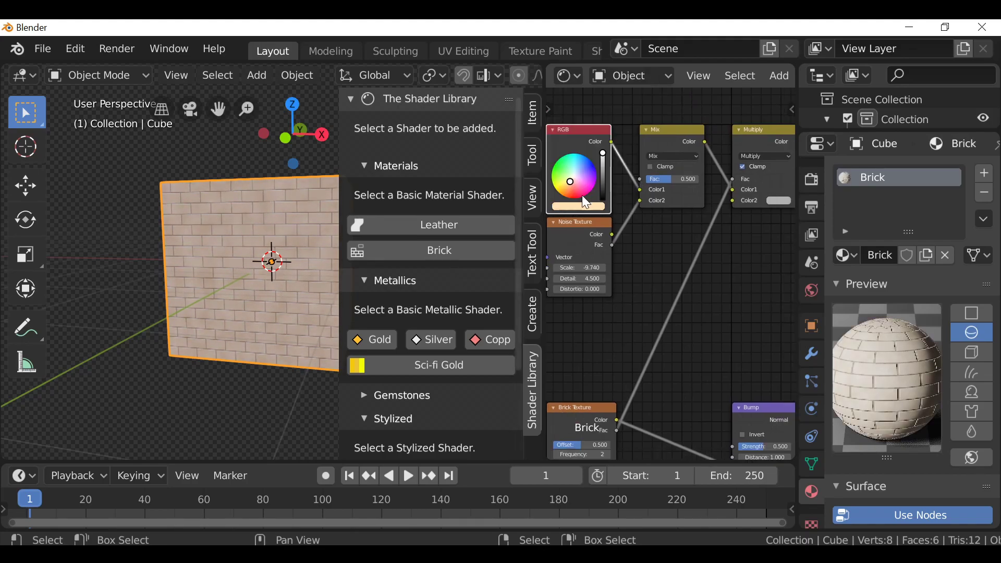
# Set the Noise Texture node's Scale to -7.500
pyautogui.scroll(2, 645, 192)
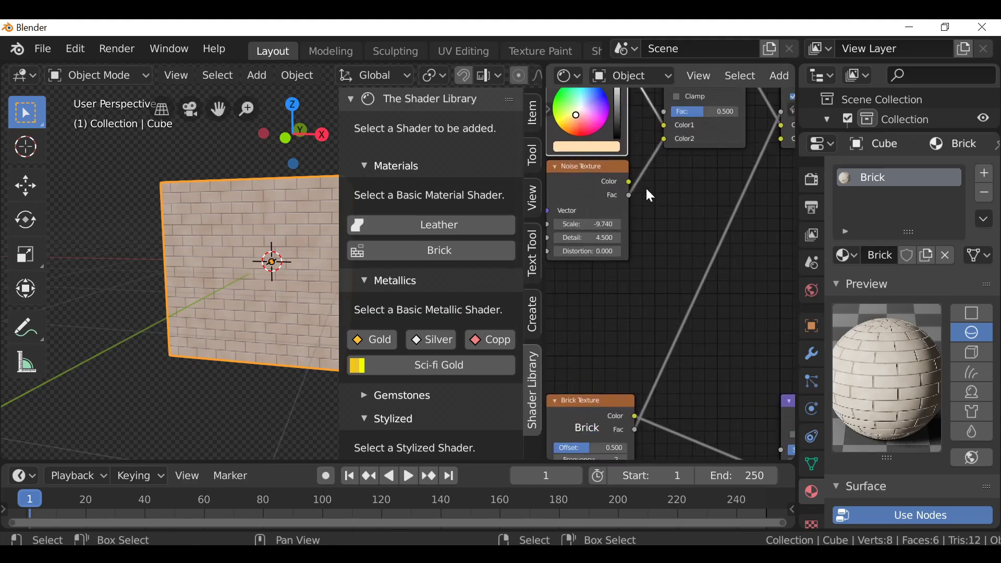
pyautogui.keyDown('shift'); pyautogui.moveTo(587, 224); pyautogui.dragTo(602, 223); pyautogui.keyUp('shift')
pyautogui.scroll(-2, 698, 189)
pyautogui.moveTo(699, 189); pyautogui.dragTo(623, 208, button='middle')
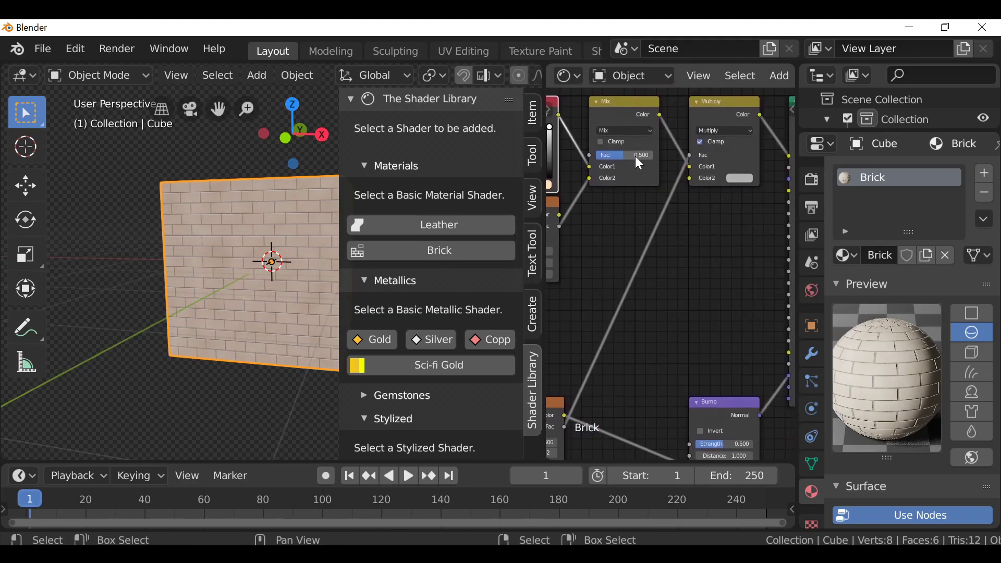
# Apply a fresh, unedited Brick shader from the library's Materials category to the cube
pyautogui.click(403, 250)
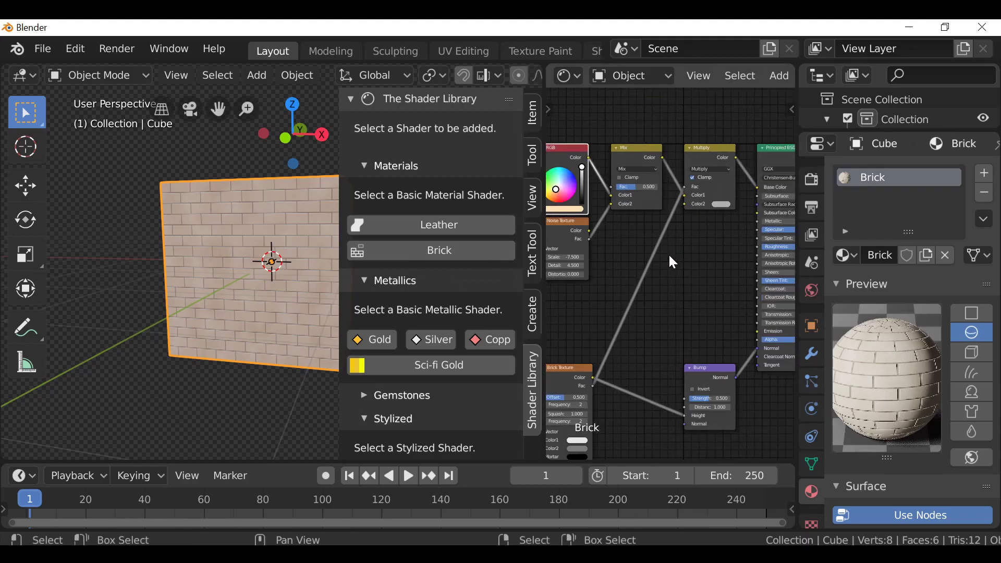
pyautogui.moveTo(292, 267); pyautogui.dragTo(270, 271, button='middle')
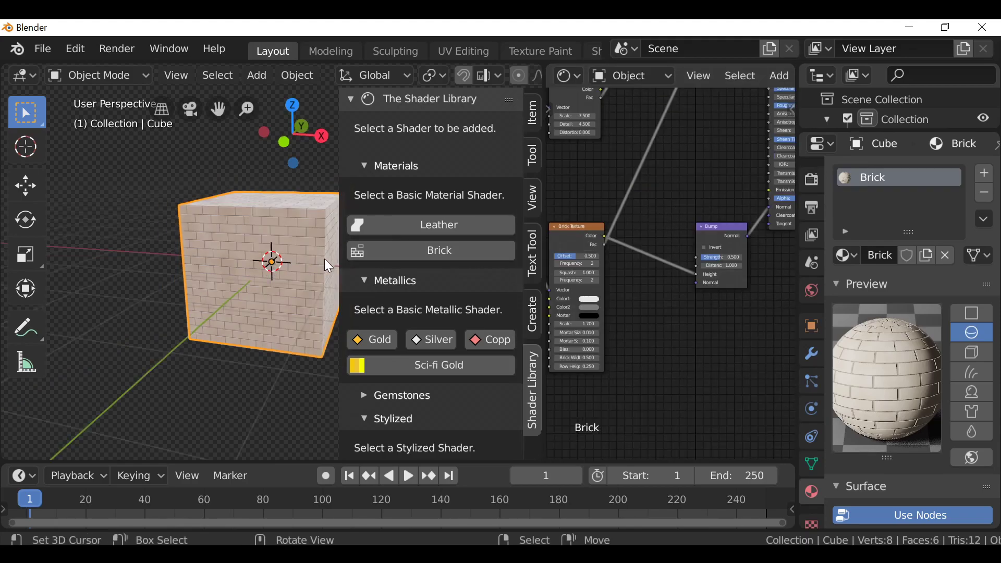
pyautogui.press('Home')
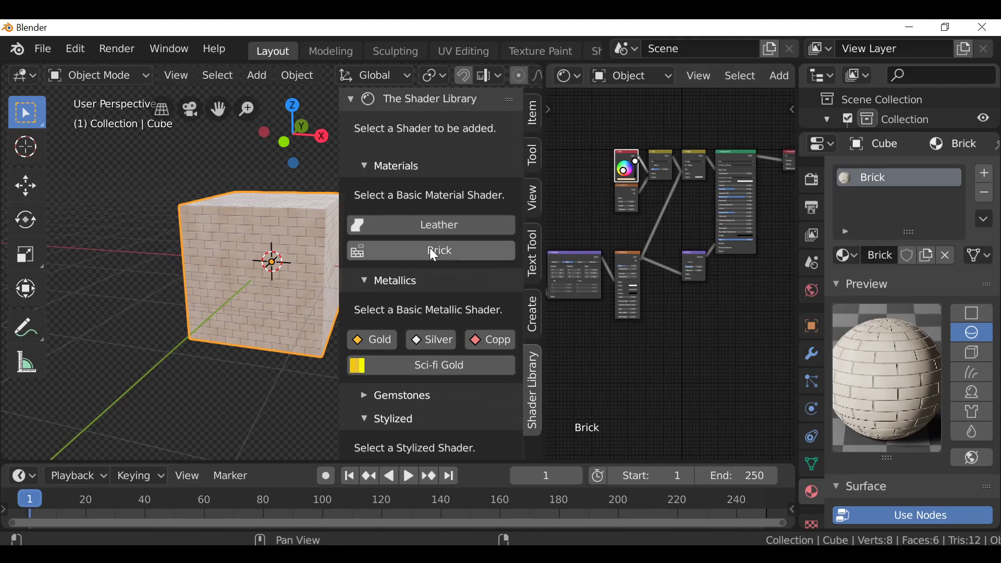
pyautogui.scroll(-3, 439, 233)
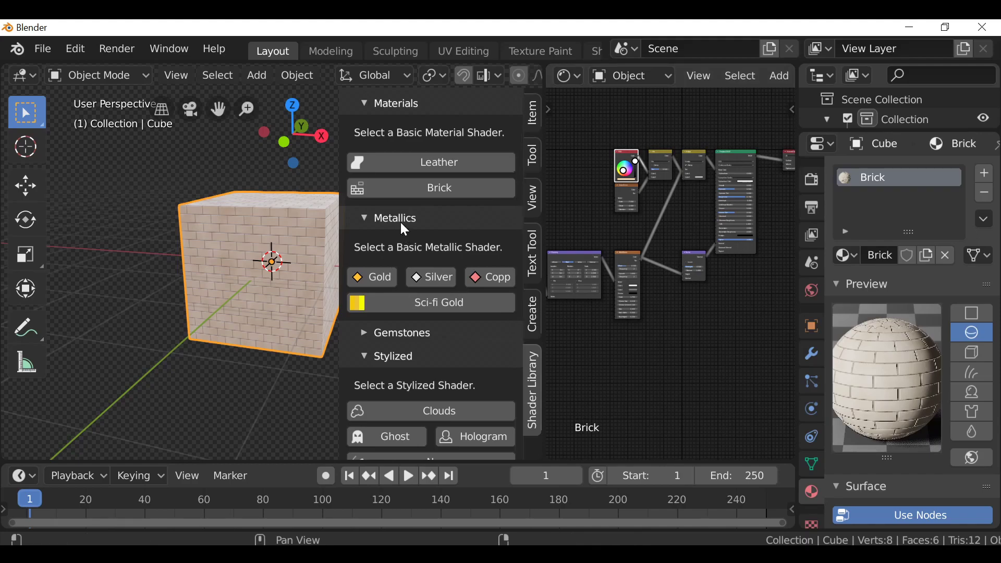
pyautogui.click(424, 185)
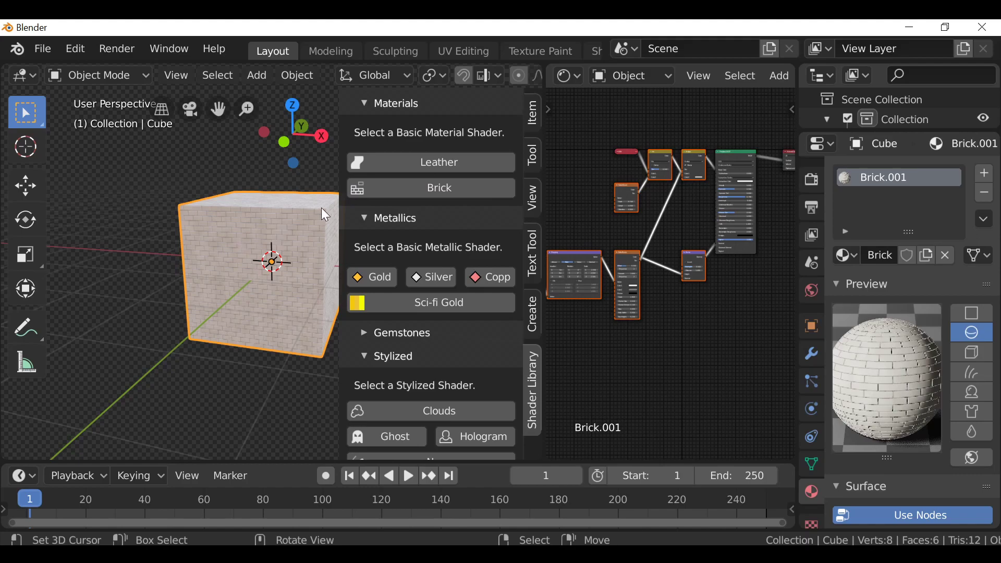
pyautogui.scroll(-1, 474, 215)
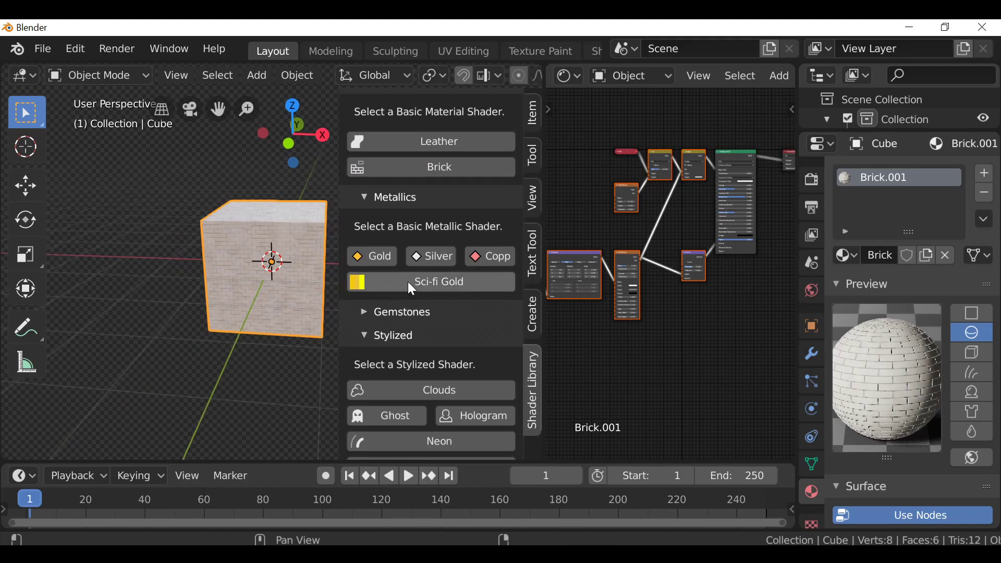
pyautogui.scroll(-3, 290, 276)
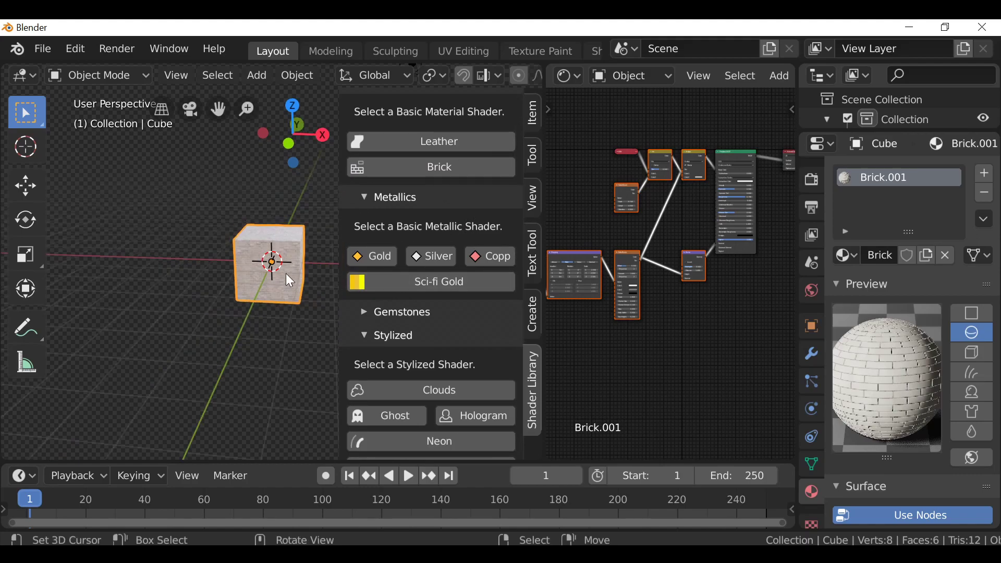
# Move the brick cube along the X axis, away from the scene's centre
pyautogui.press('g')
pyautogui.press('x')
pyautogui.click(281, 249)
# Add a UV sphere at the 3D cursor, beside the brick cube
pyautogui.hotkey('shift', 'a')
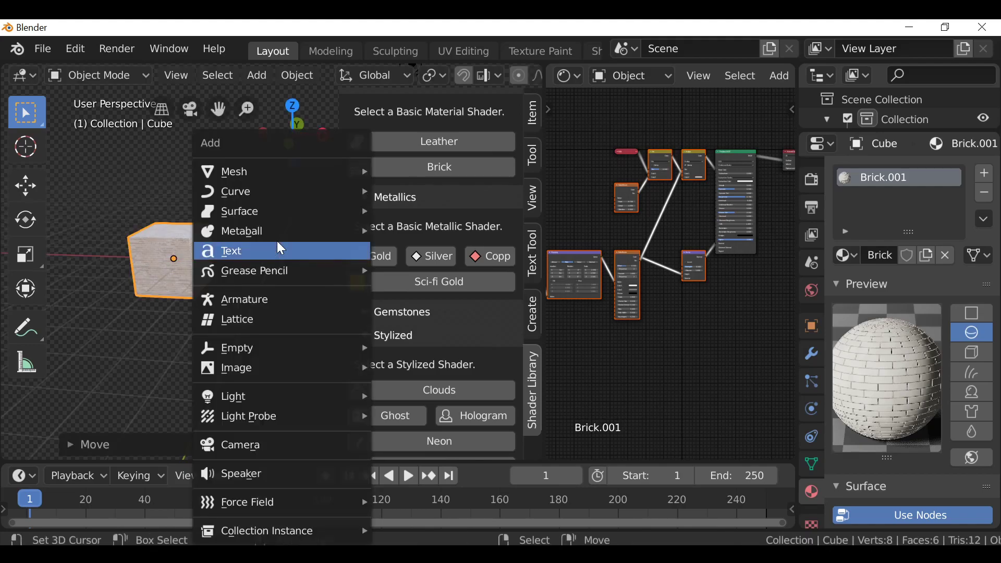
pyautogui.moveTo(267, 179)
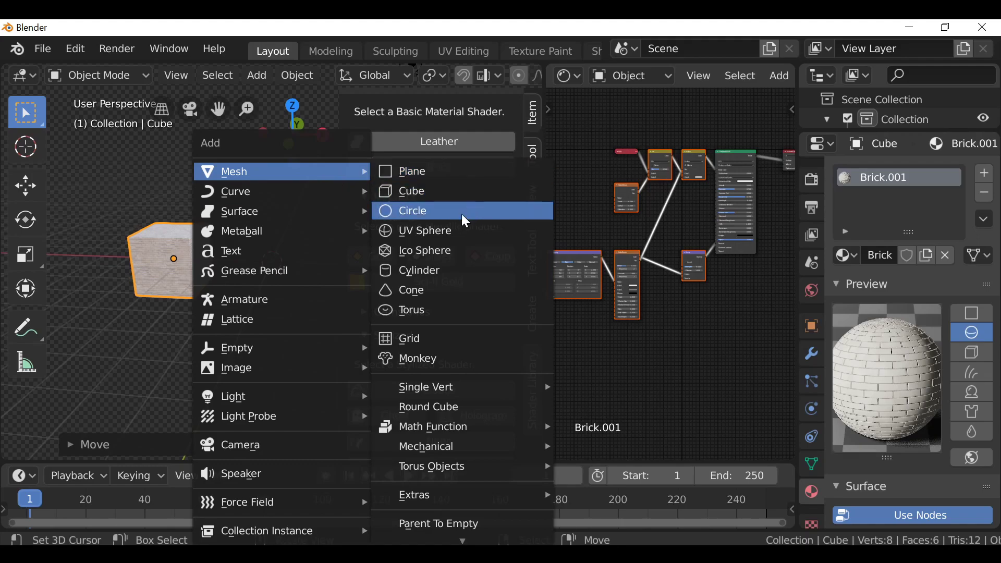
pyautogui.click(424, 231)
pyautogui.scroll(2, 281, 270)
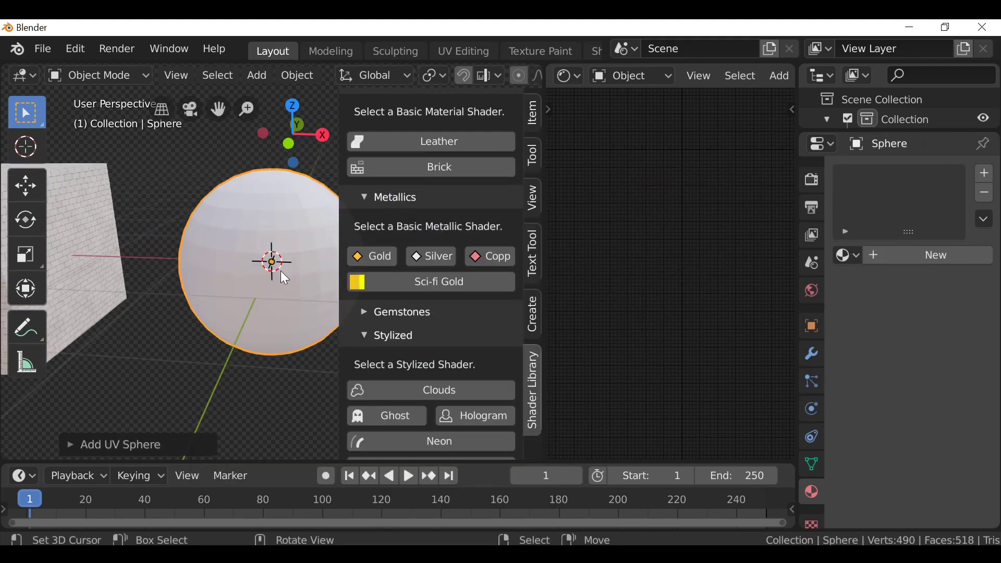
pyautogui.scroll(-1, 280, 270)
# Apply Shade Smooth to the sphere and give it a Subdivision Surface modifier at level 2
pyautogui.press('F3')
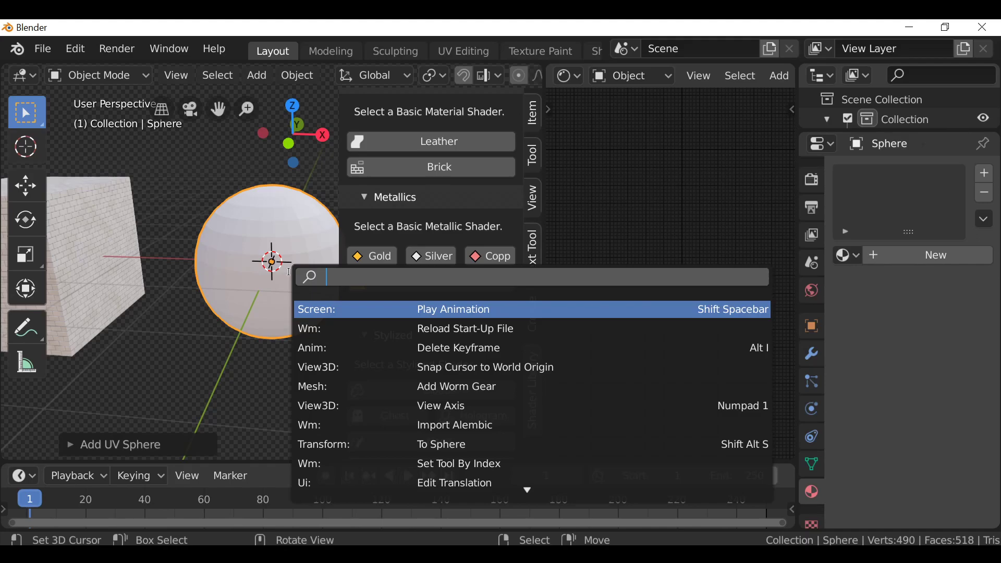
pyautogui.write('smoo')
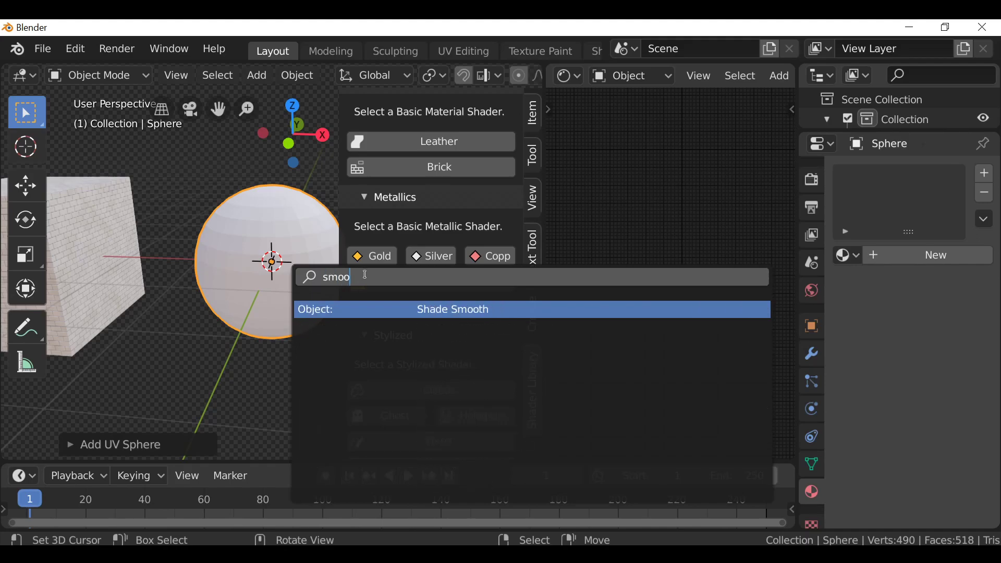
pyautogui.press('Return')
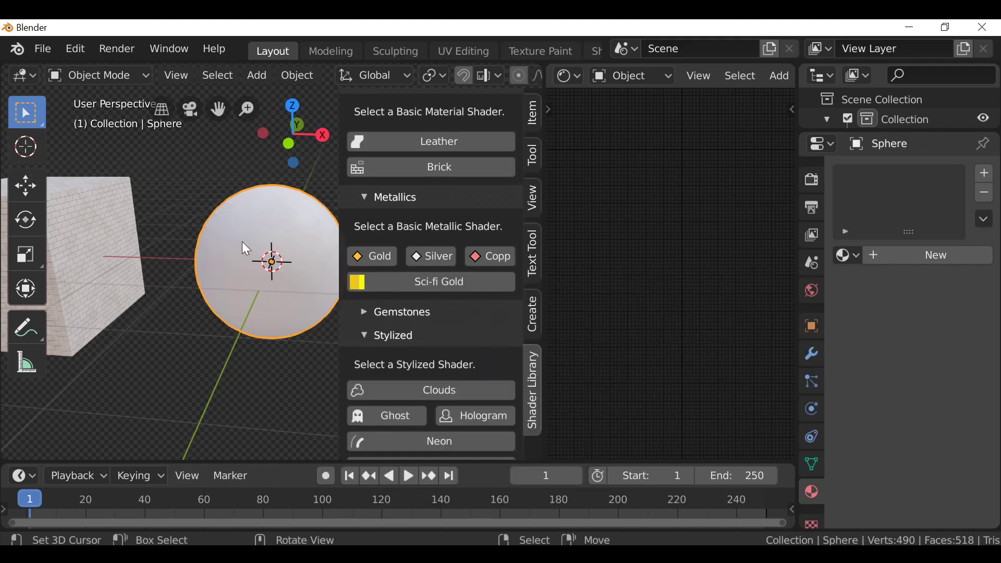
pyautogui.hotkey('ctrl', '2')
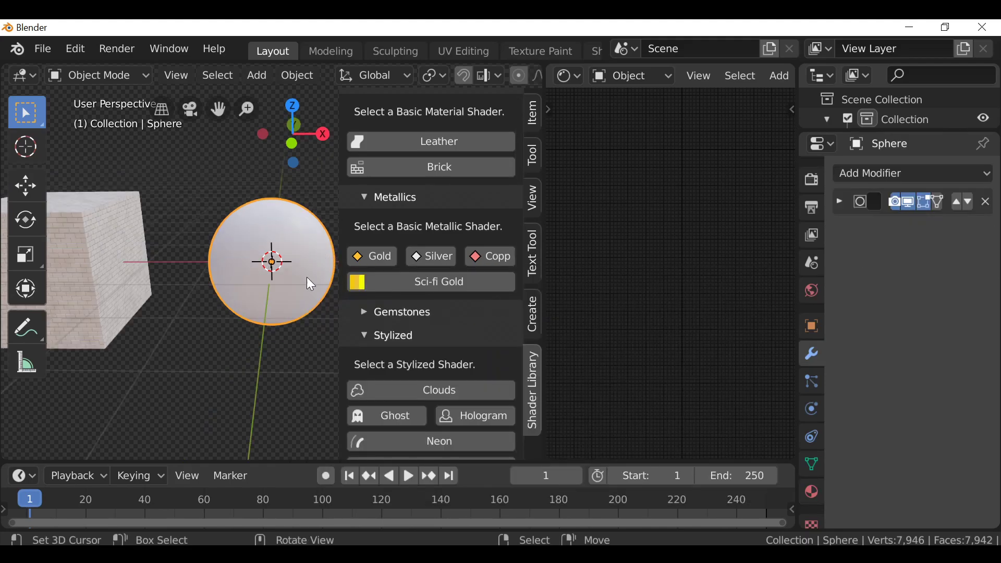
# Apply the Sci-fi Gold shader from the library's Metallics category to the sphere and inspect its surface
pyautogui.click(444, 280)
pyautogui.scroll(3, 270, 284)
pyautogui.moveTo(271, 285); pyautogui.dragTo(230, 283, button='middle')
pyautogui.scroll(4, 202, 295)
pyautogui.scroll(-1, 244, 272)
pyautogui.scroll(-1, 241, 271)
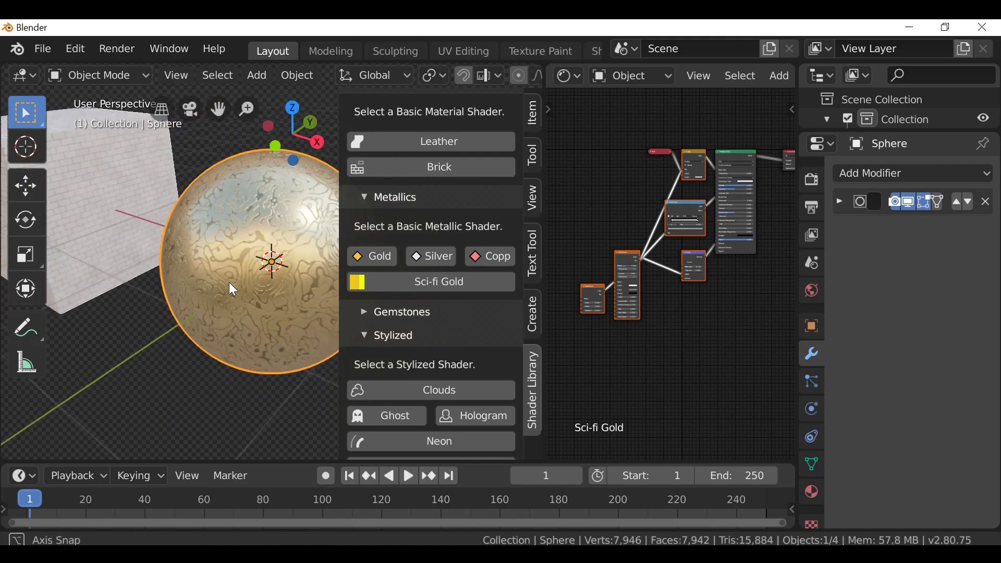
pyautogui.scroll(-1, 229, 283)
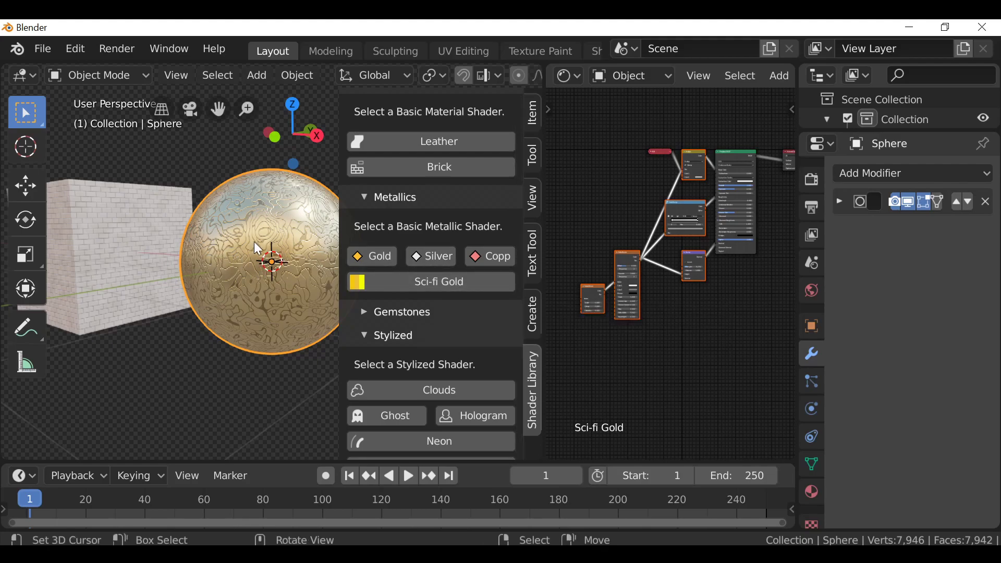
pyautogui.scroll(2, 626, 313)
pyautogui.scroll(-1, 438, 351)
pyautogui.scroll(-1, 584, 308)
# Set the Sci-fi Gold shader's Noise Texture to Scale 3.900, Detail 2.300 and Distortion 1.600
pyautogui.moveTo(655, 269); pyautogui.dragTo(781, 240, button='middle')
pyautogui.scroll(2, 594, 289)
pyautogui.scroll(3, 678, 267)
pyautogui.scroll(3, 780, 240)
pyautogui.scroll(4, 717, 272)
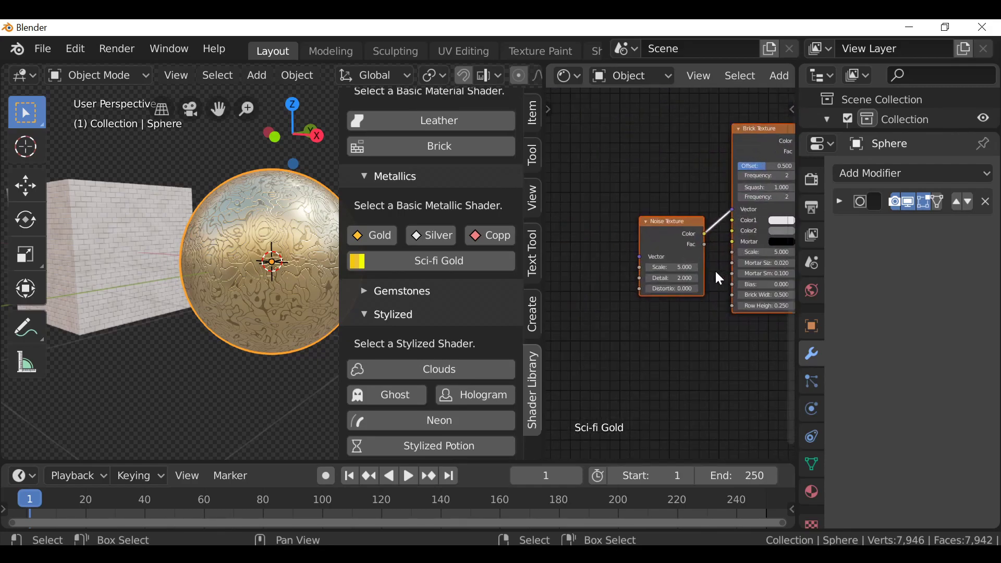
pyautogui.scroll(2, 715, 270)
pyautogui.moveTo(614, 211); pyautogui.dragTo(599, 224, button='middle')
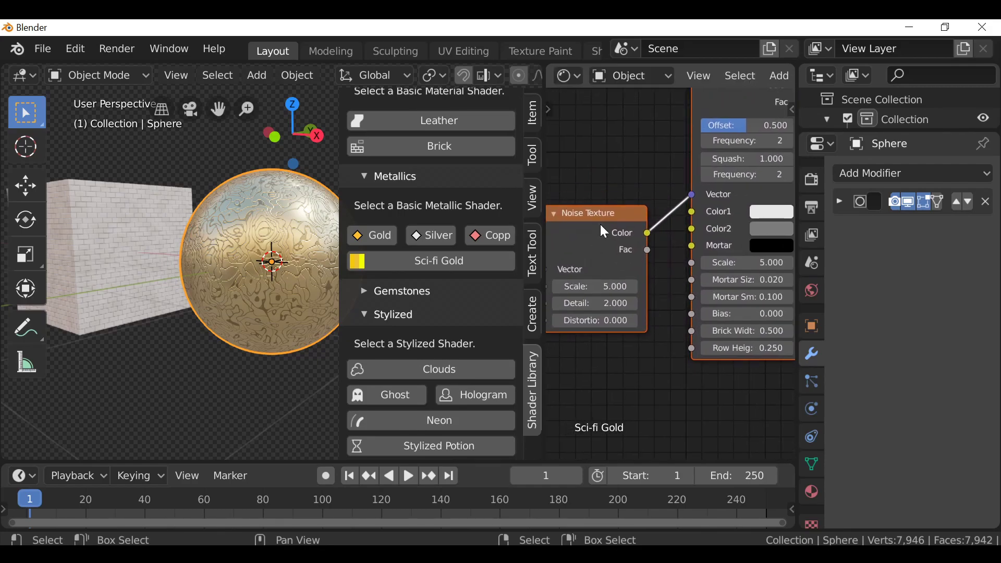
pyautogui.moveTo(598, 287); pyautogui.dragTo(638, 320)
pyautogui.scroll(3, 255, 273)
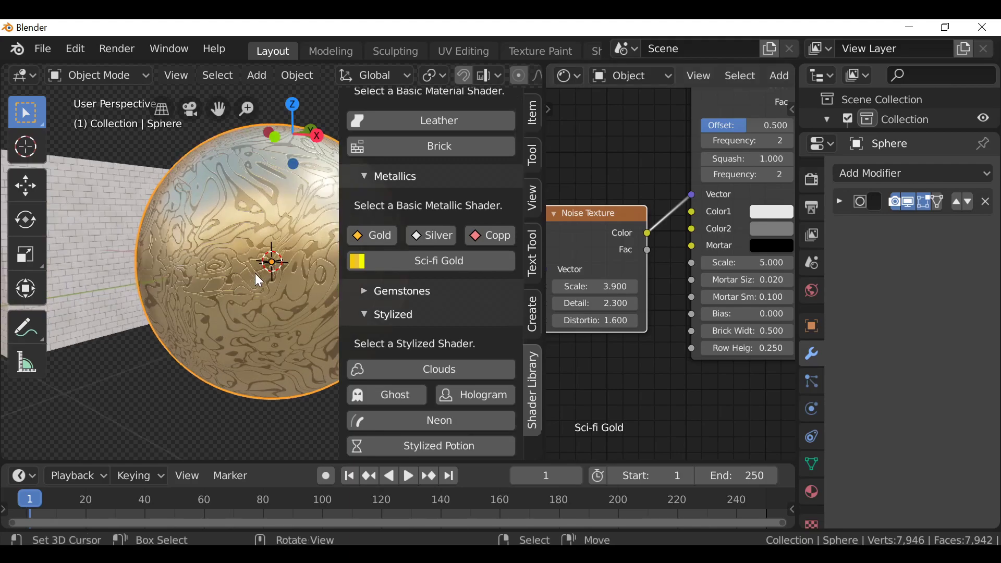
pyautogui.moveTo(255, 273); pyautogui.dragTo(237, 282, button='middle')
pyautogui.scroll(-3, 238, 282)
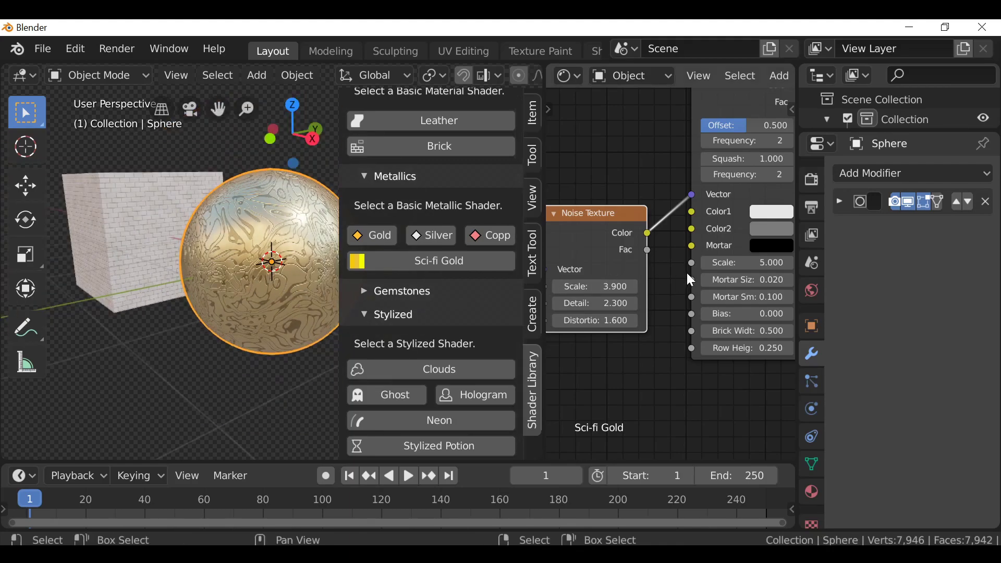
# Expand the collapsed RGB node feeding the Multiply node of the Sci-fi Gold shader
pyautogui.scroll(-5, 686, 271)
pyautogui.scroll(3, 699, 252)
pyautogui.scroll(2, 644, 338)
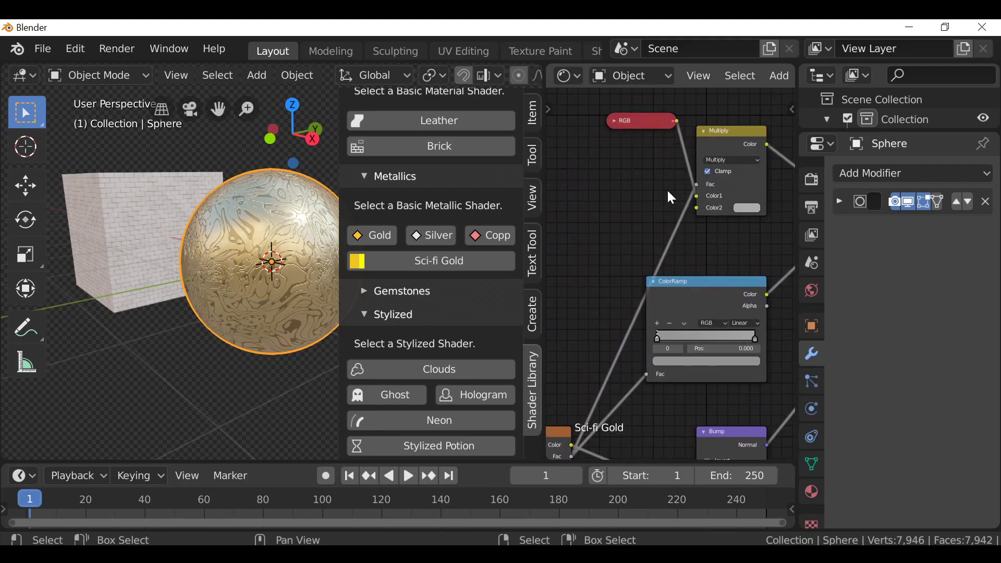
pyautogui.click(615, 122)
pyautogui.press('Home')
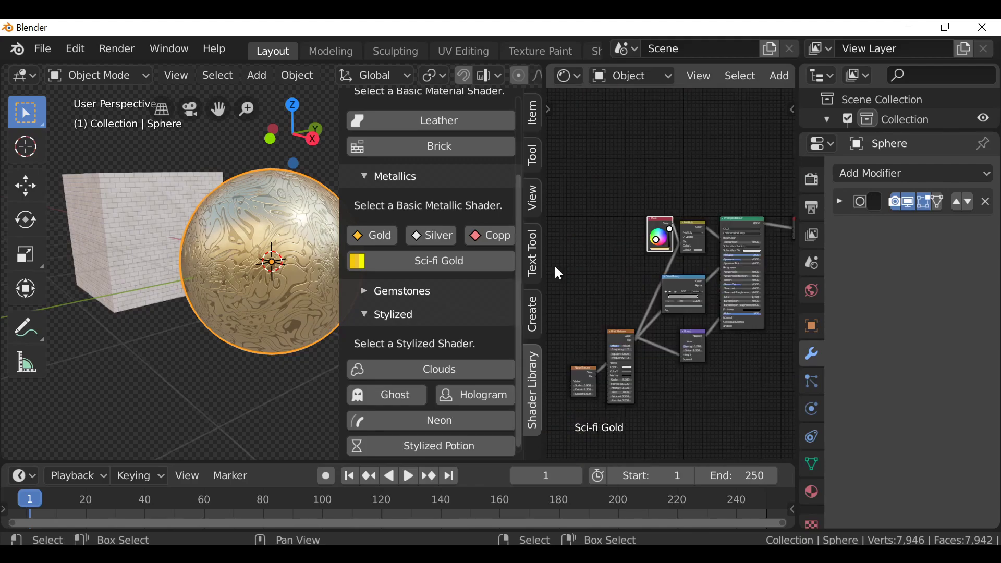
pyautogui.moveTo(230, 306)
pyautogui.mouseDown(button='middle')
pyautogui.moveTo(120, 308)
pyautogui.moveTo(226, 282)
pyautogui.moveTo(213, 303)
pyautogui.moveTo(264, 296)
pyautogui.moveTo(246, 299)
pyautogui.mouseUp(button='middle')
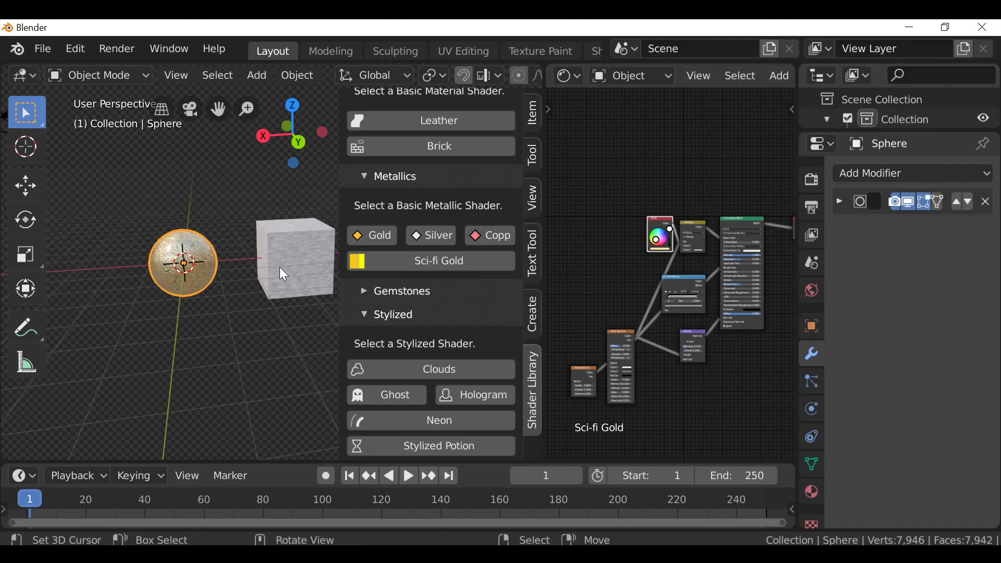
# Add a new cube and move it a short way along the X axis toward the brick cube
pyautogui.hotkey('shift', 'a')
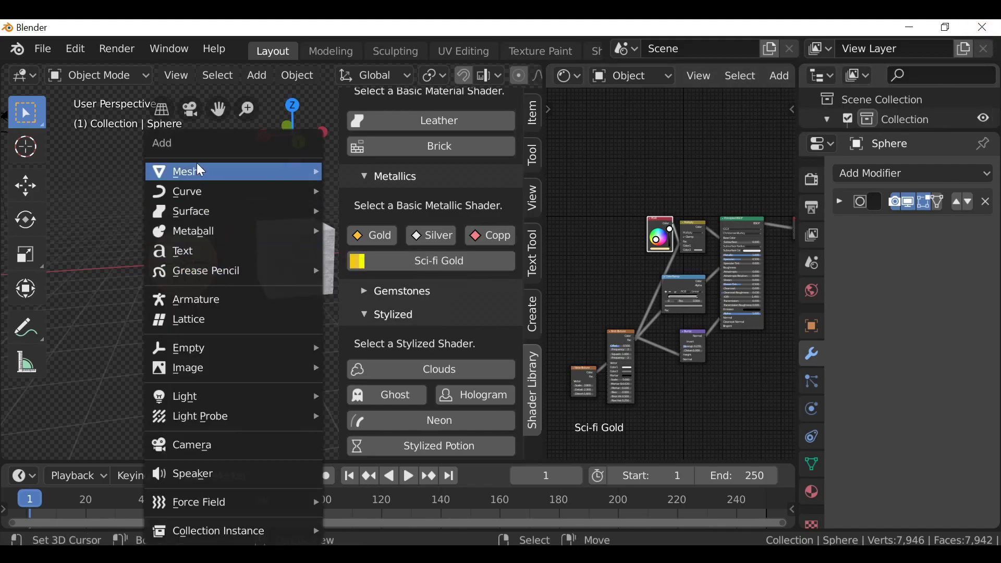
pyautogui.moveTo(201, 172)
pyautogui.click(338, 191)
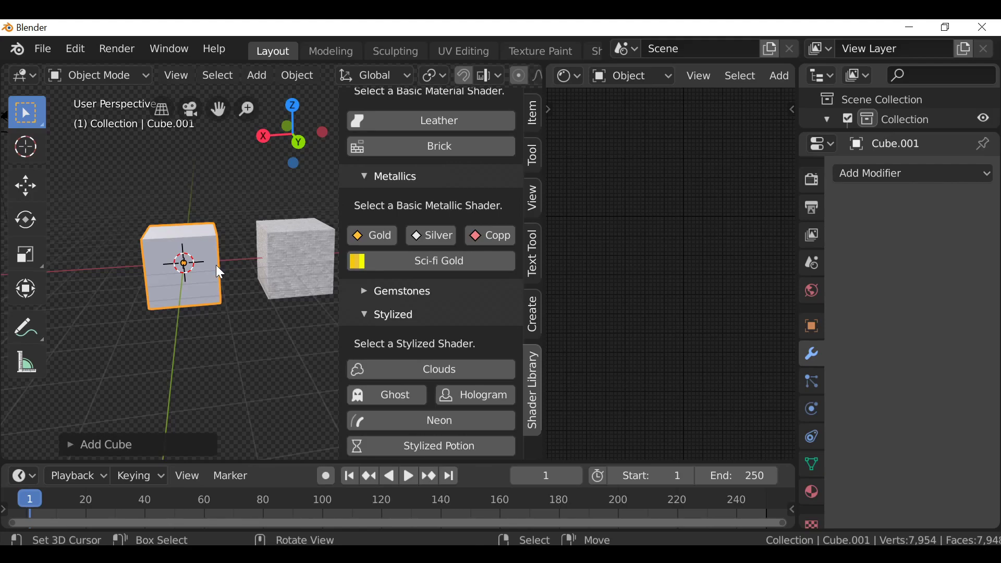
pyautogui.scroll(-3, 216, 265)
pyautogui.press('g')
pyautogui.press('x')
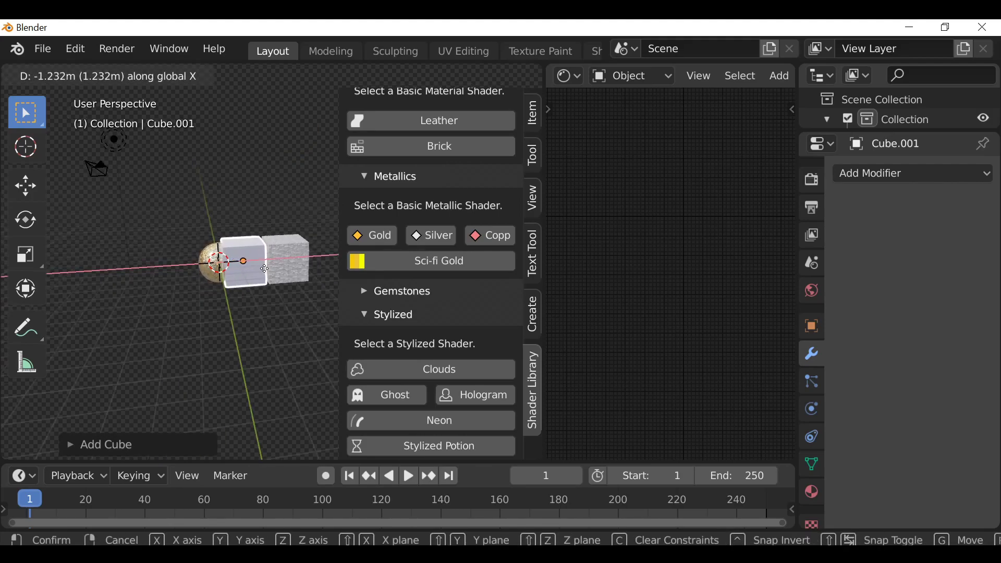
pyautogui.click(271, 269)
# Scale the new cube up along X and Y only, making a wide slab around the sphere and brick cube
pyautogui.press('s')
pyautogui.hotkey('shift', 'z')
pyautogui.click(412, 269)
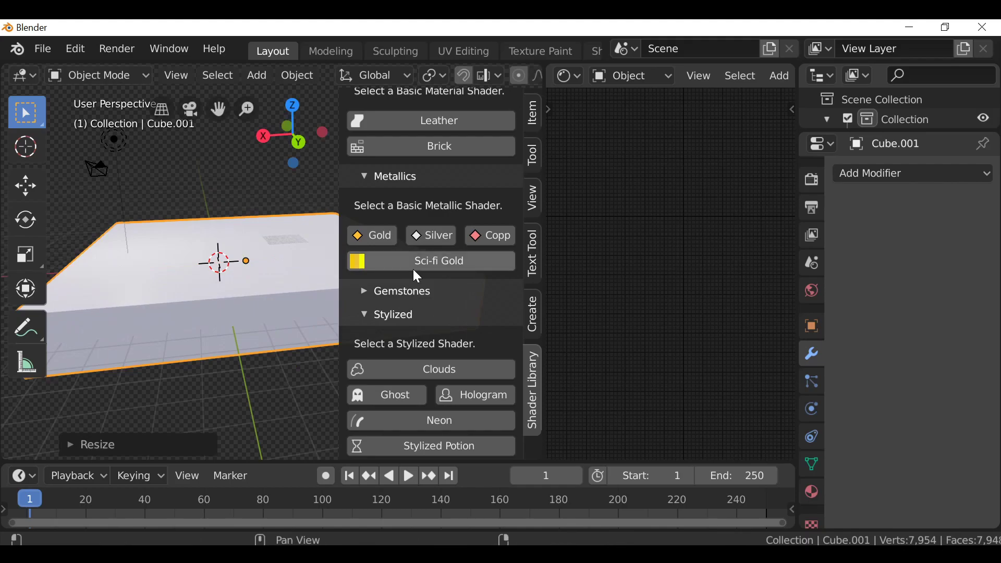
# Apply the Clouds shader from the Stylized category to the slab, and apply the slab's scale transform
pyautogui.click(442, 368)
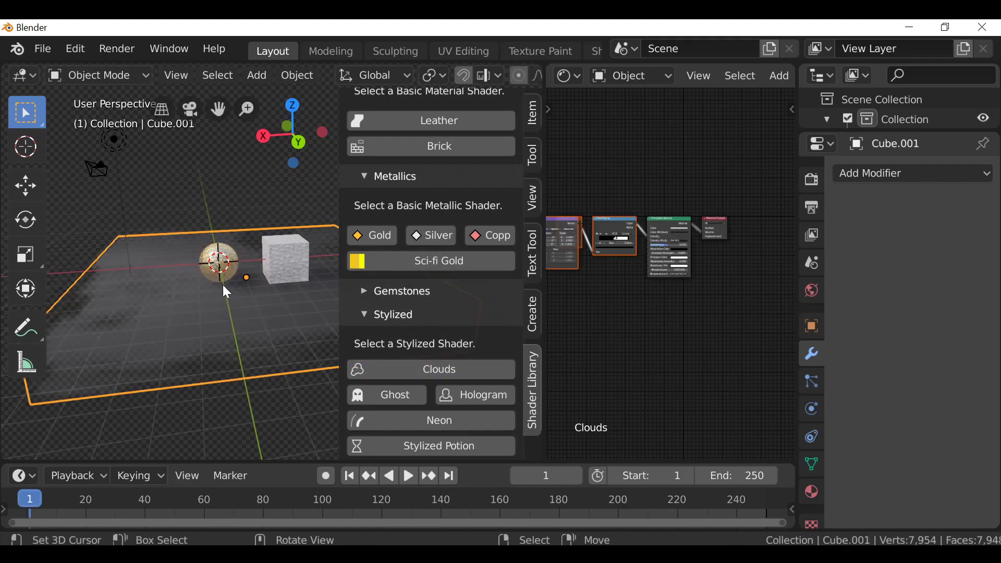
pyautogui.moveTo(223, 284); pyautogui.dragTo(240, 320, button='middle')
pyautogui.hotkey('ctrl', 'a')
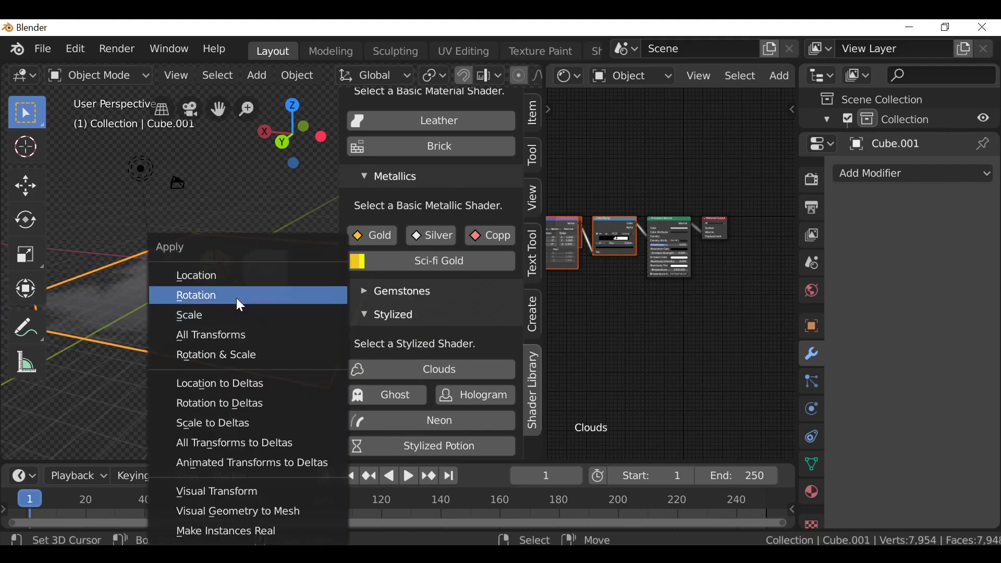
pyautogui.click(211, 318)
pyautogui.moveTo(211, 318); pyautogui.dragTo(245, 377, button='middle')
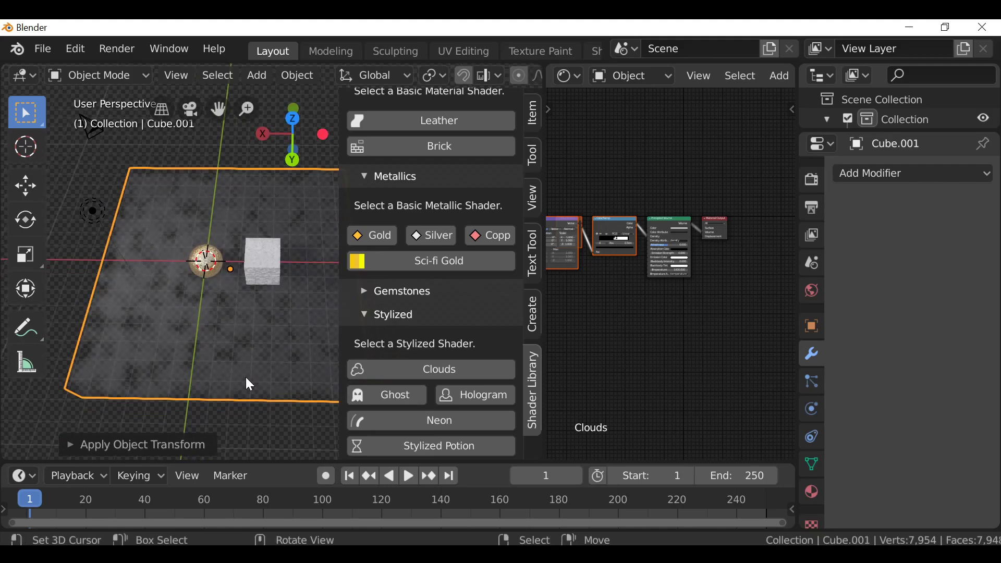
pyautogui.scroll(2, 245, 377)
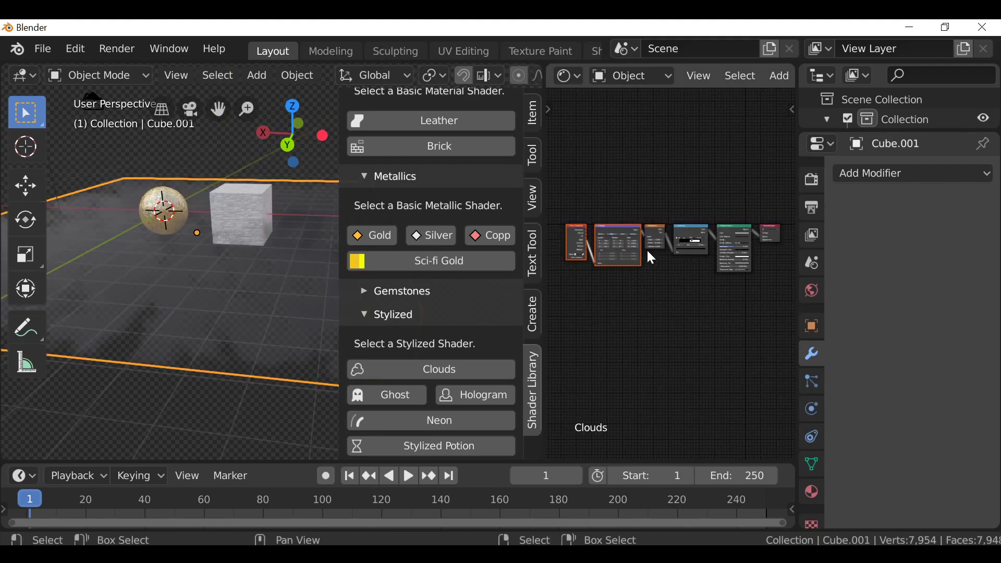
pyautogui.scroll(2, 651, 254)
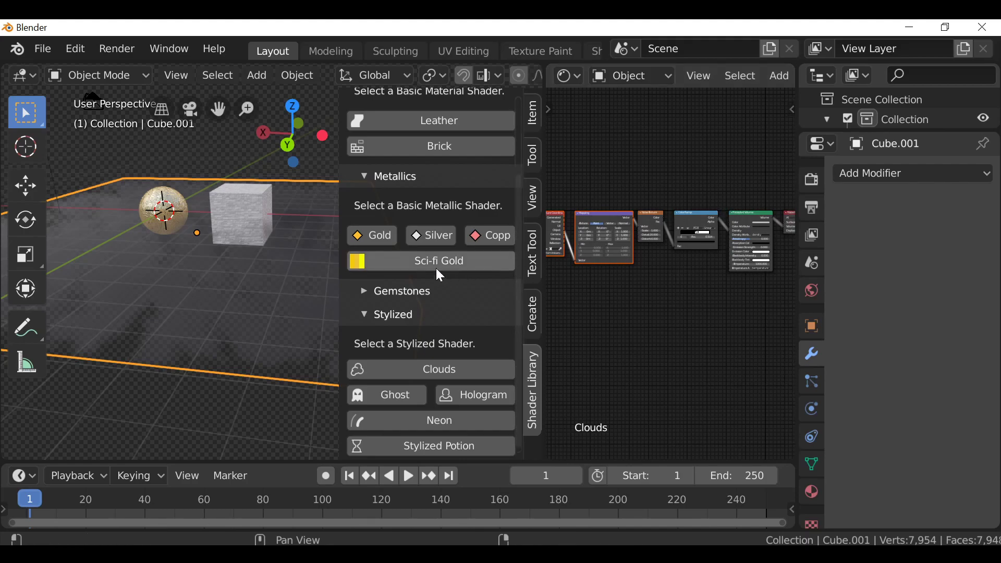
pyautogui.scroll(-2, 231, 244)
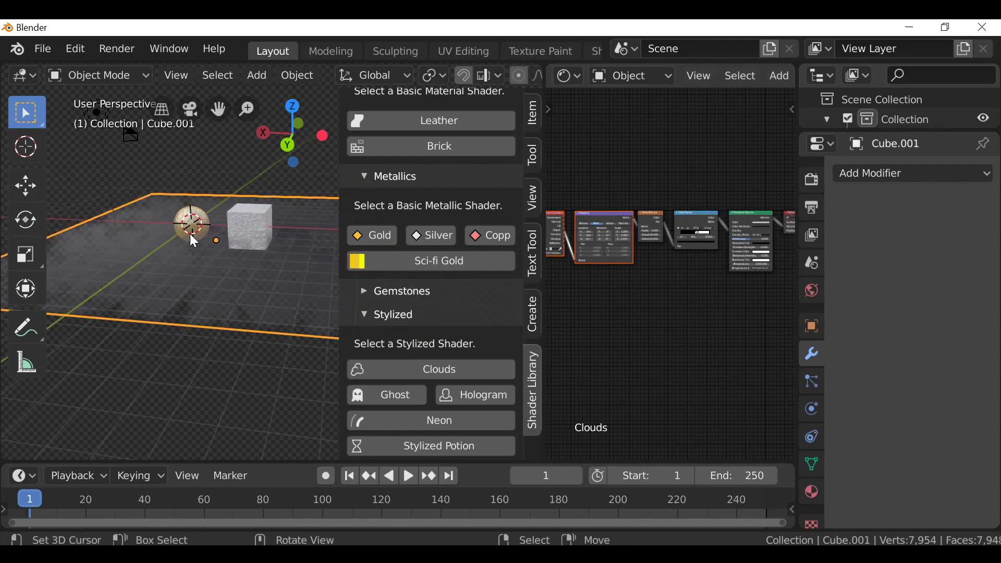
# Move the scene's light down into the clouds near the sphere and place the 3D cursor at the light
pyautogui.click(98, 155)
pyautogui.press('g')
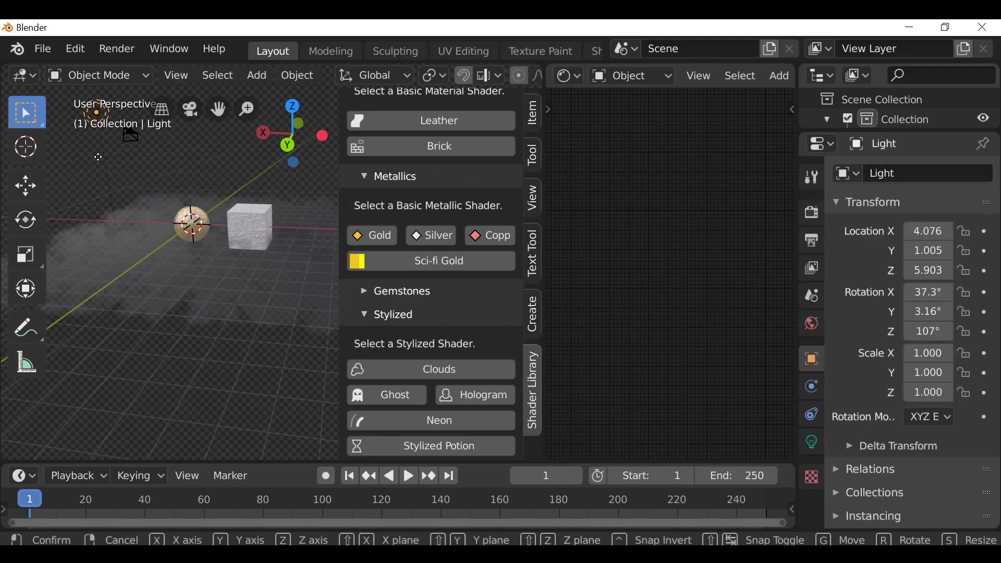
pyautogui.click(187, 296)
pyautogui.moveTo(217, 280); pyautogui.dragTo(238, 285, button='middle')
pyautogui.scroll(2, 223, 274)
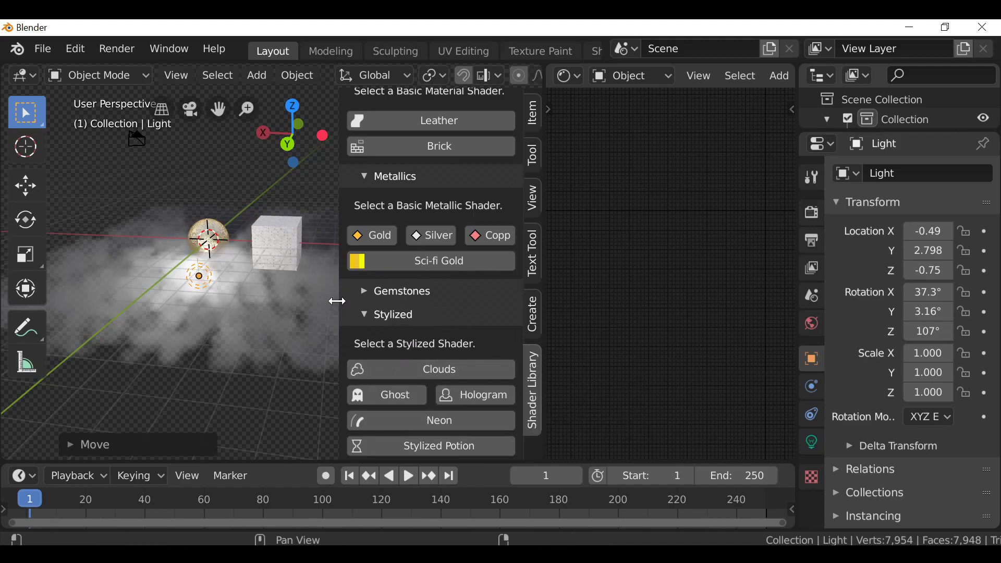
pyautogui.click(198, 272)
# Select the cloud slab and set the white stop of its ColorRamp to position 0.572
pyautogui.click(260, 307)
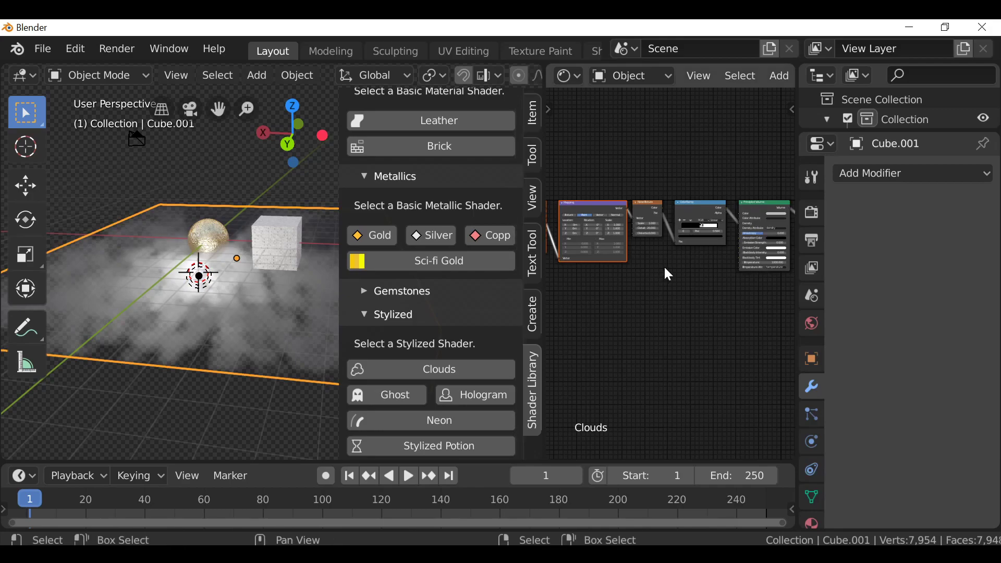
pyautogui.scroll(4, 665, 265)
pyautogui.scroll(2, 671, 275)
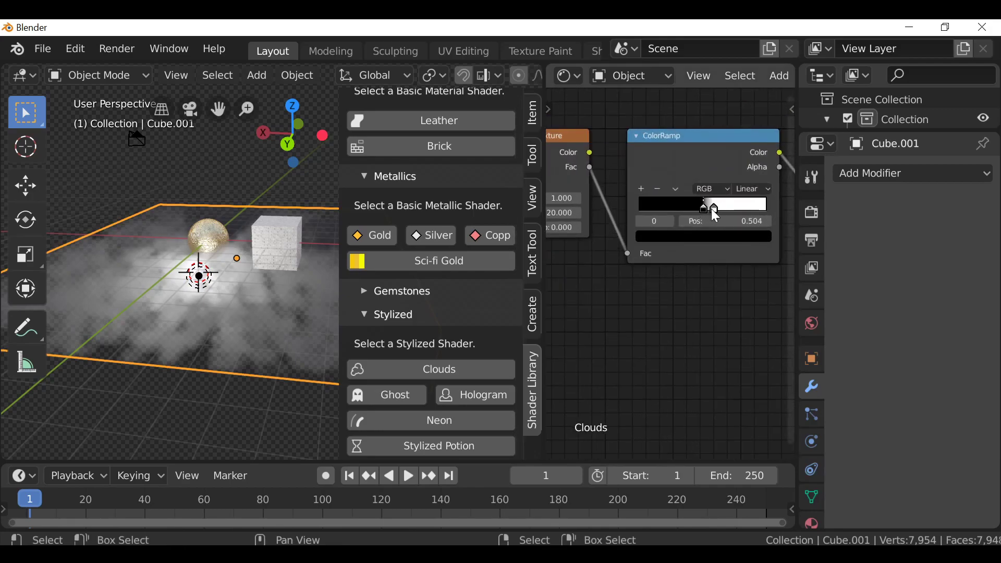
pyautogui.moveTo(712, 208)
pyautogui.mouseDown()
pyautogui.moveTo(760, 212)
pyautogui.moveTo(712, 218)
pyautogui.moveTo(708, 208)
pyautogui.mouseUp()
pyautogui.scroll(-3, 677, 218)
# Widen the node editor and connect the Noise Texture's Fac output to the Principled Volume's Emission Strength
pyautogui.moveTo(545, 206); pyautogui.dragTo(403, 206)
pyautogui.scroll(4, 476, 219)
pyautogui.moveTo(475, 219); pyautogui.dragTo(474, 237, button='middle')
pyautogui.moveTo(469, 148); pyautogui.dragTo(461, 168)
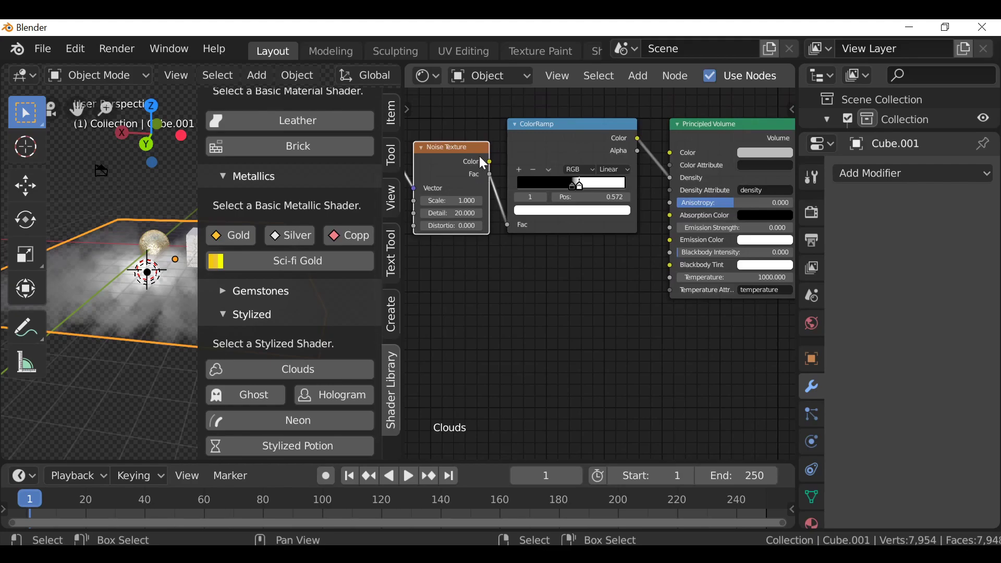
pyautogui.moveTo(490, 175); pyautogui.dragTo(671, 227)
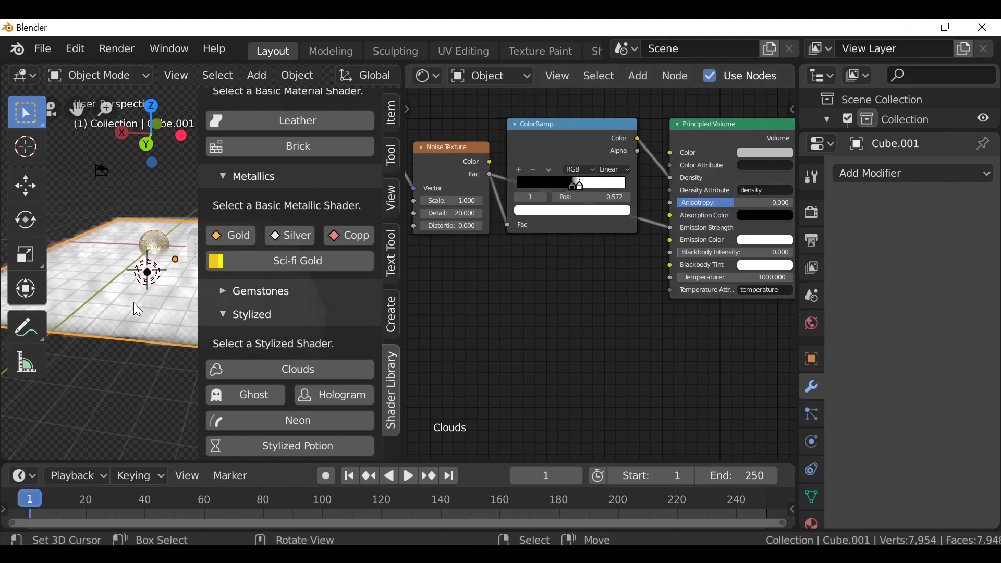
# Duplicate the ColorRamp node and insert the copy into the link between Noise Texture and Emission Strength
pyautogui.moveTo(582, 134)
pyautogui.mouseDown()
pyautogui.moveTo(585, 101)
pyautogui.moveTo(580, 118)
pyautogui.moveTo(597, 124)
pyautogui.mouseUp()
pyautogui.hotkey('shift', 'd')
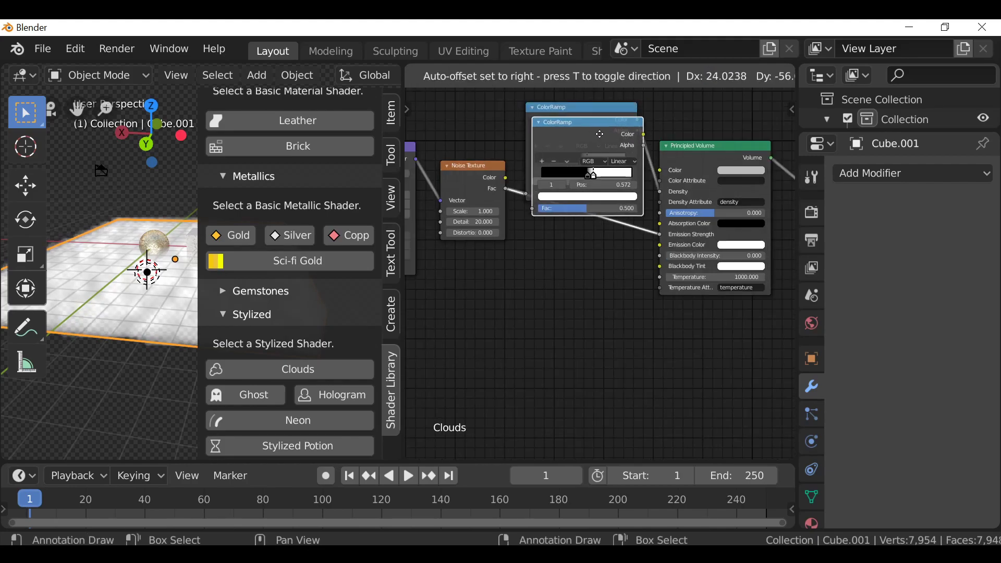
pyautogui.click(615, 228)
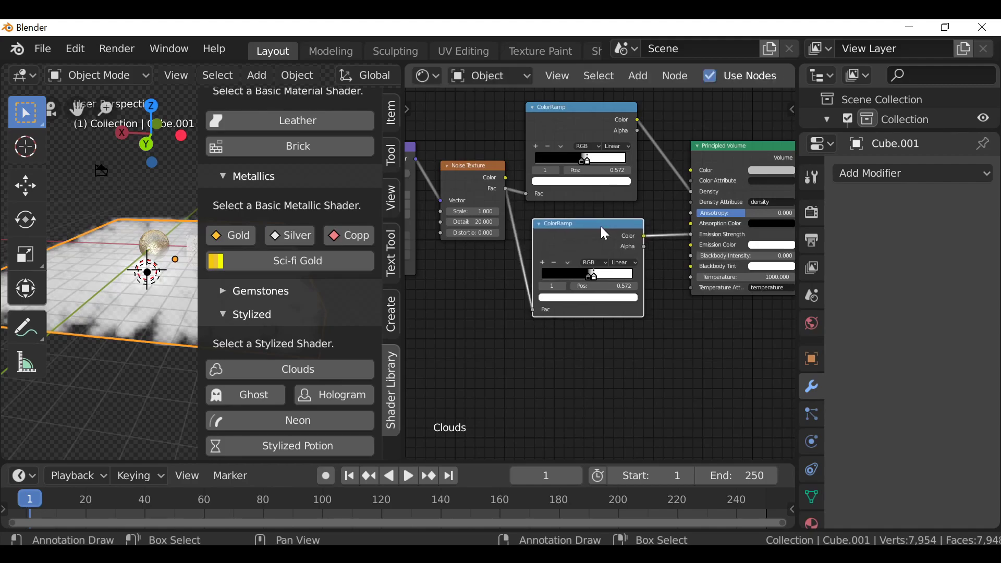
# Set the duplicated ColorRamp's white stop to position 1.000 and its black stop to 0.566
pyautogui.scroll(1, 647, 247)
pyautogui.moveTo(598, 276); pyautogui.dragTo(700, 281)
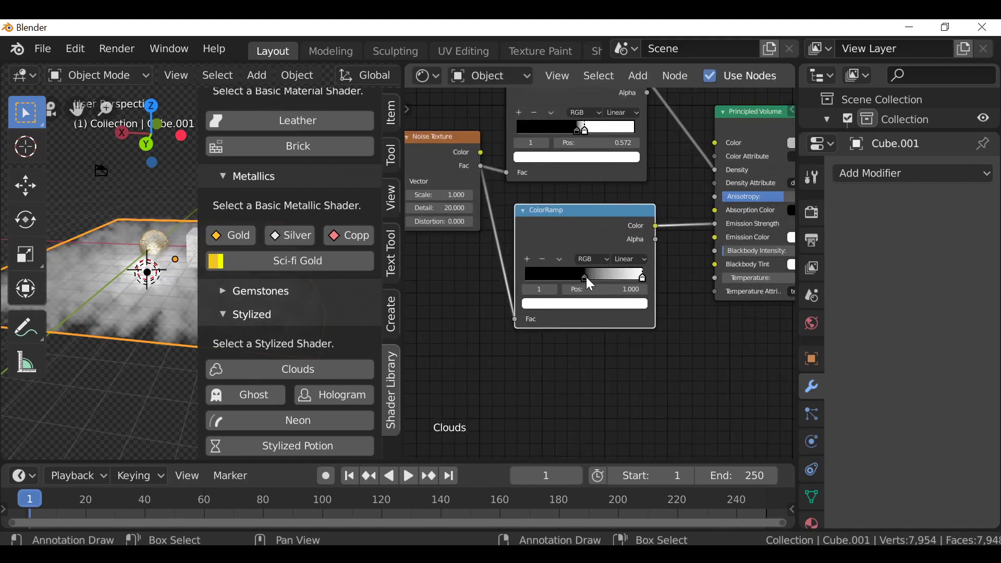
pyautogui.moveTo(586, 277)
pyautogui.mouseDown()
pyautogui.moveTo(562, 280)
pyautogui.moveTo(592, 276)
pyautogui.mouseUp()
pyautogui.moveTo(196, 249); pyautogui.dragTo(140, 348, button='middle')
pyautogui.moveTo(493, 288); pyautogui.dragTo(570, 293, button='middle')
pyautogui.scroll(2, 569, 293)
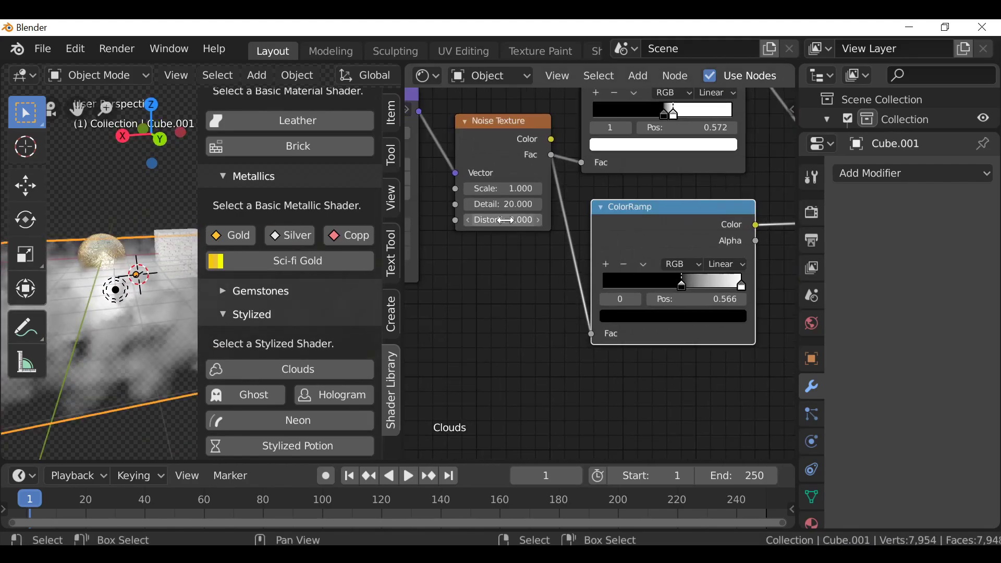
# Lower the Scale value of the Noise Texture node in the Clouds material
pyautogui.moveTo(502, 188); pyautogui.dragTo(453, 188)
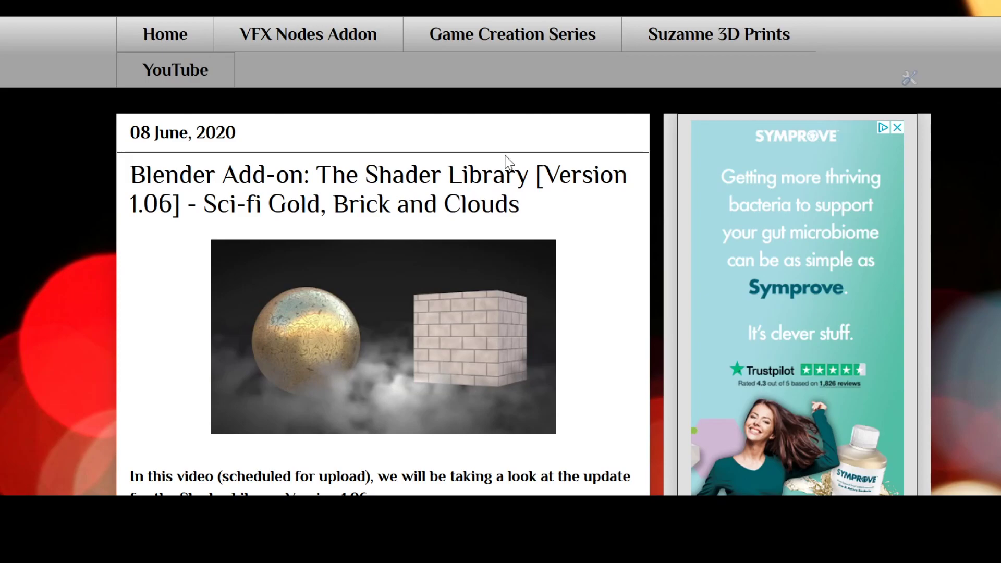
# Switch to the browser, go through the Shader Library Version 1.06 blog post and download the linked script ShaderLibrary_1_06.py
pyautogui.scroll(-15, 481, 159)
pyautogui.scroll(3, 479, 152)
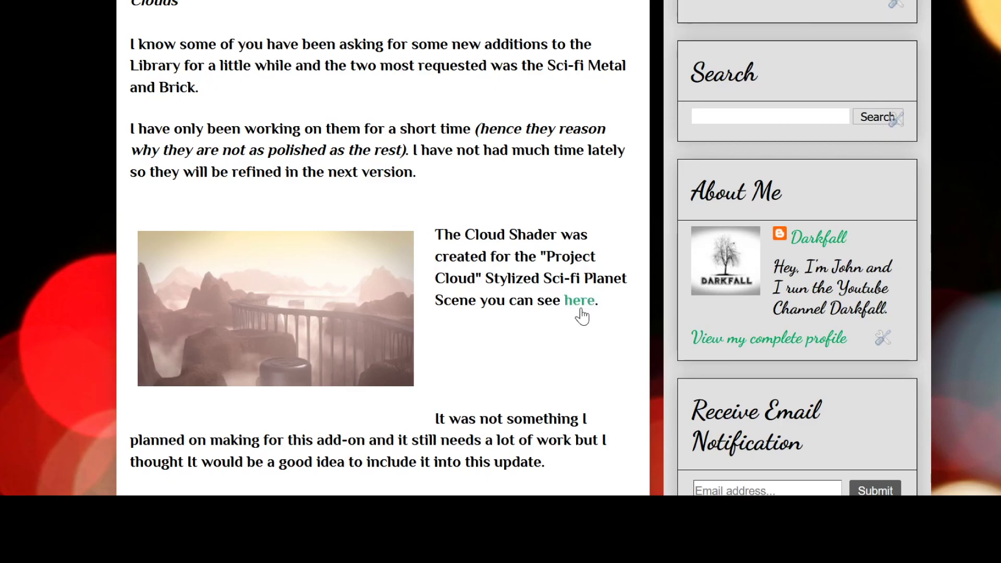
pyautogui.scroll(-2, 578, 313)
pyautogui.scroll(-6, 257, 230)
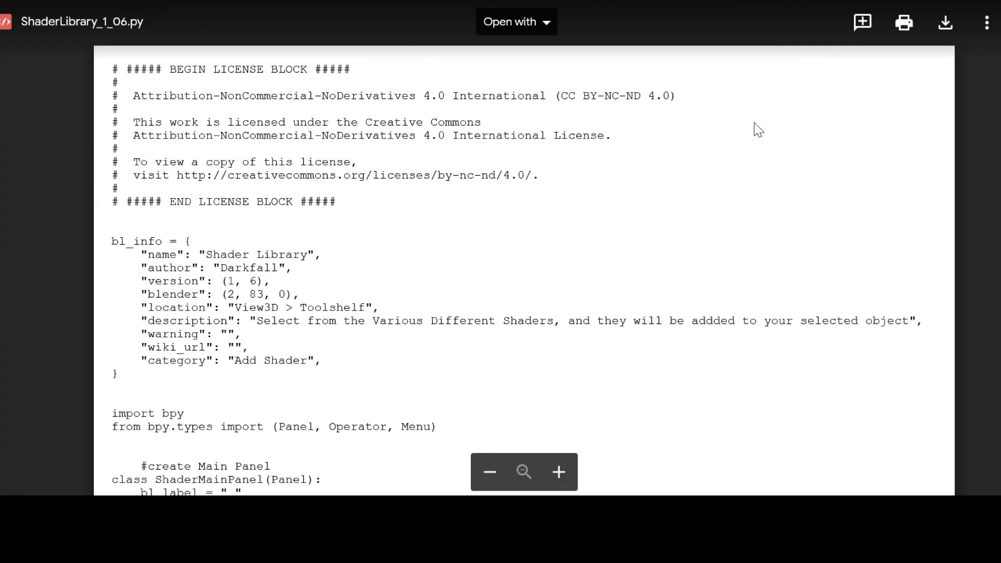
pyautogui.click(941, 29)
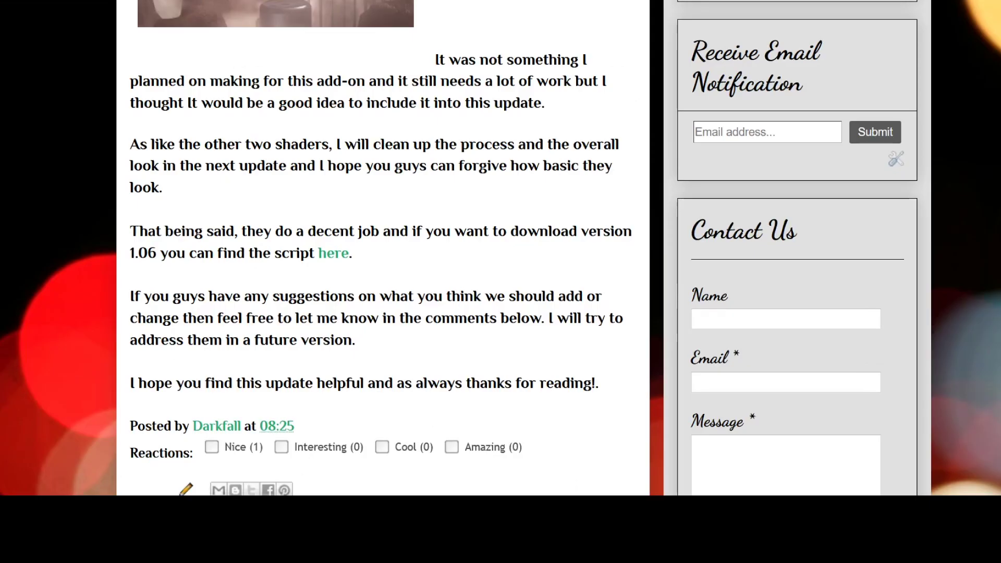
pyautogui.scroll(10, 618, 174)
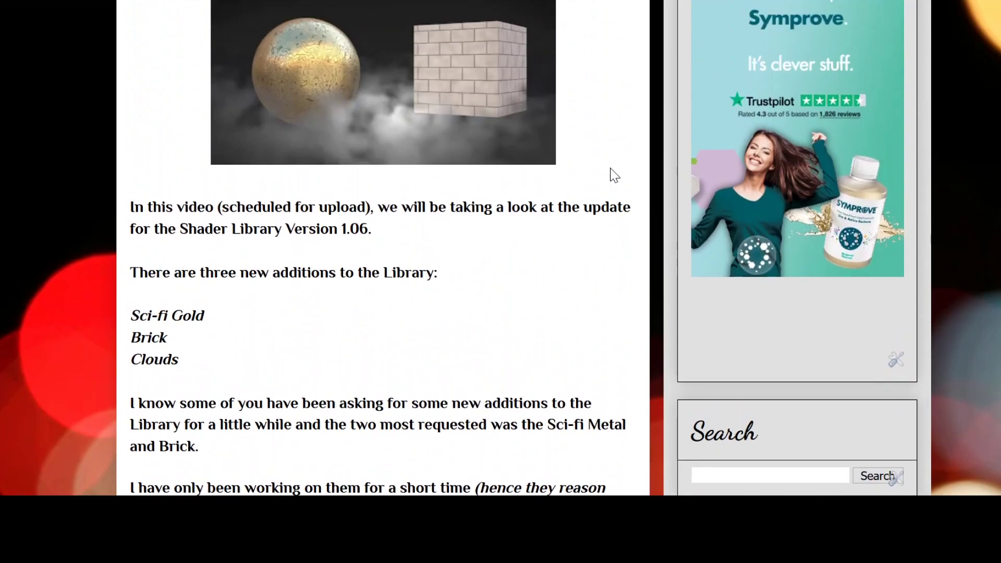
pyautogui.scroll(3, 612, 174)
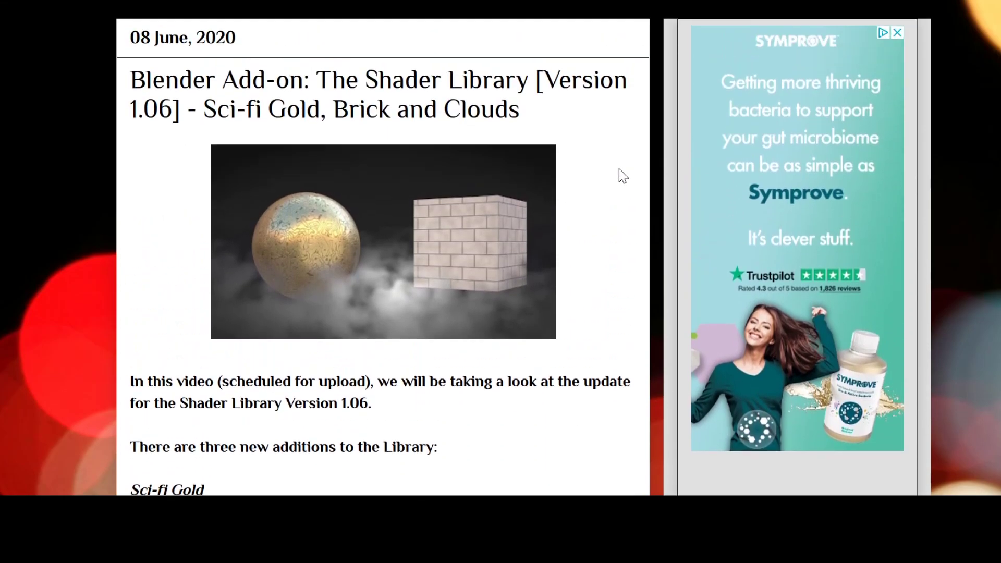